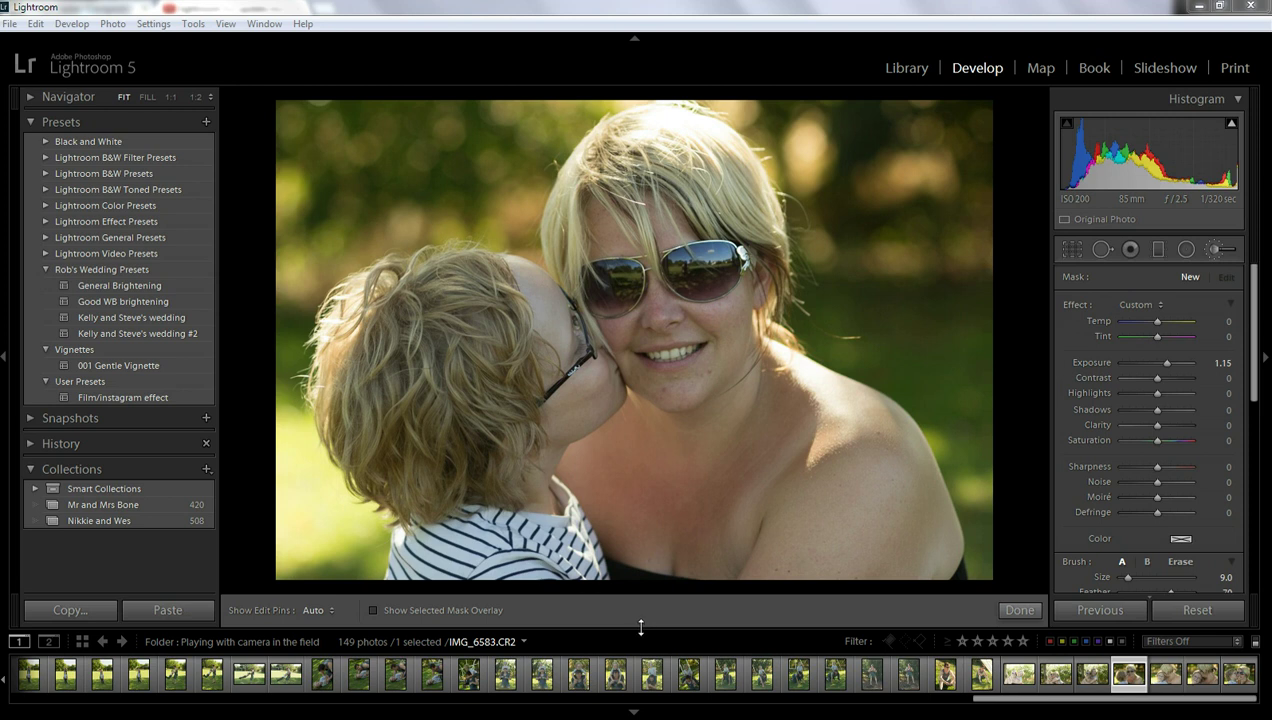
- Shrink the filmstrip and hide both side panels to give the photo more room
left_click_drag(638, 624, 643, 636)
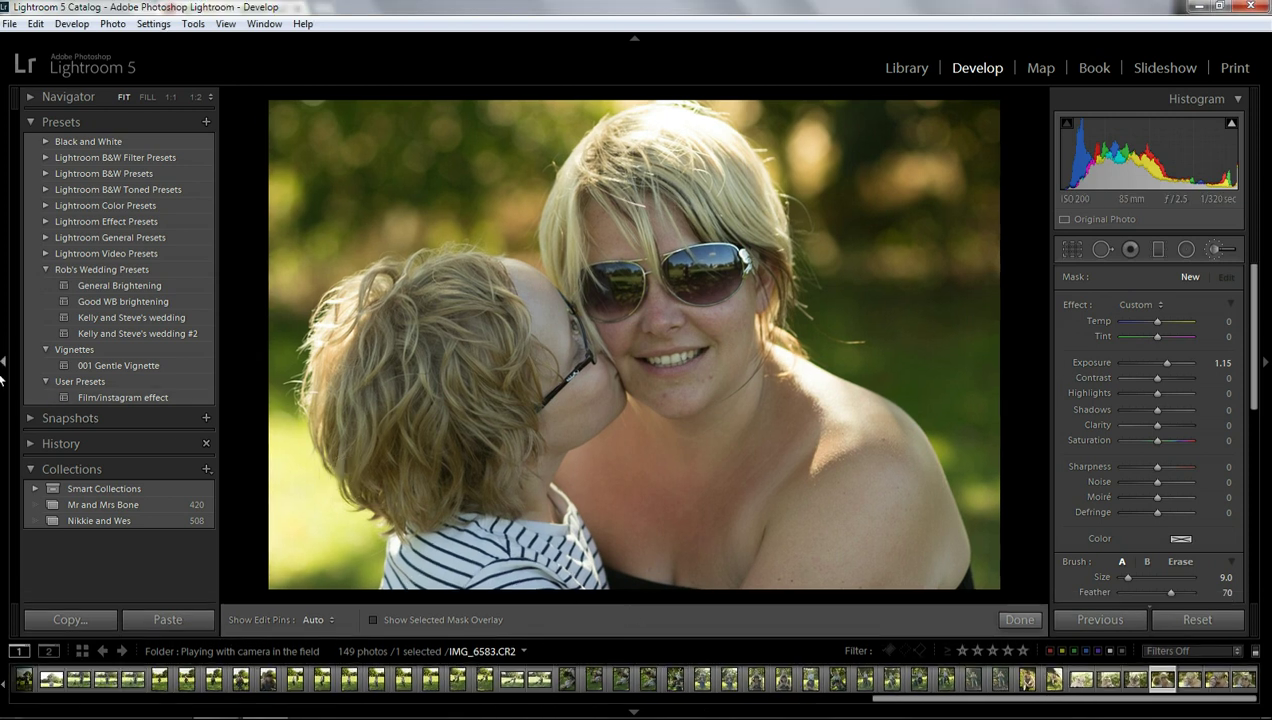
left_click(4, 362)
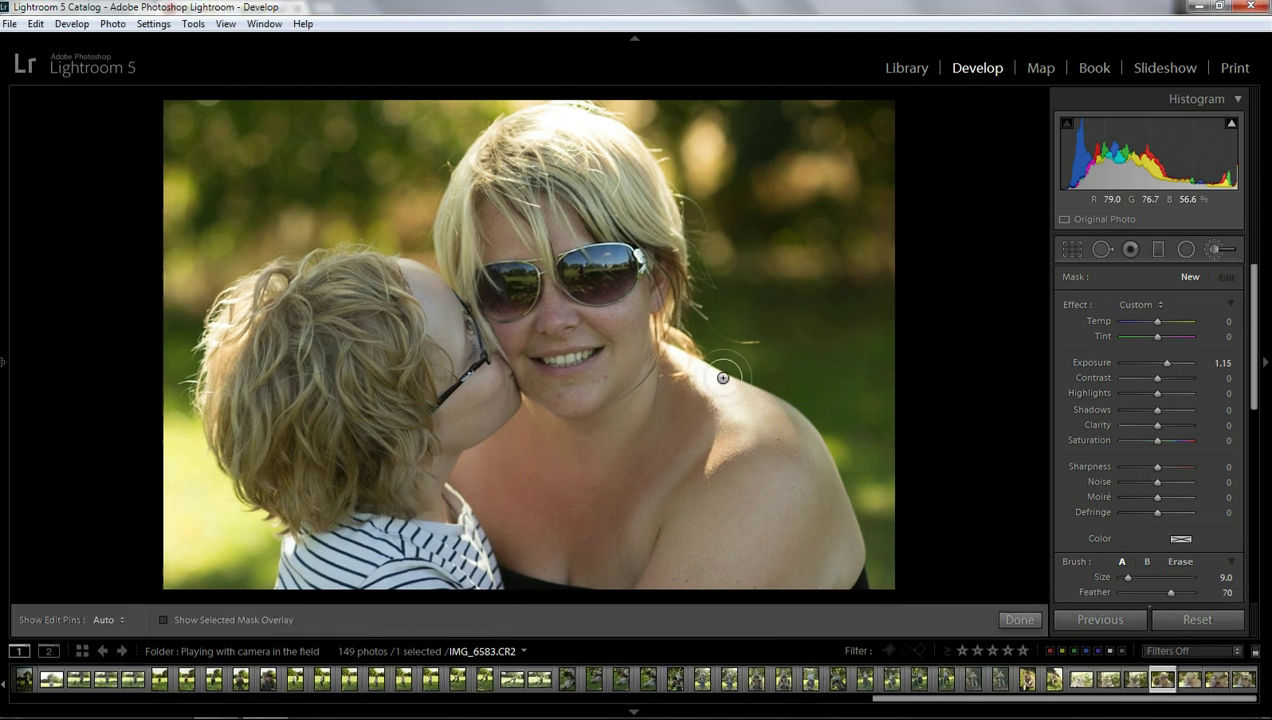
left_click(1265, 362)
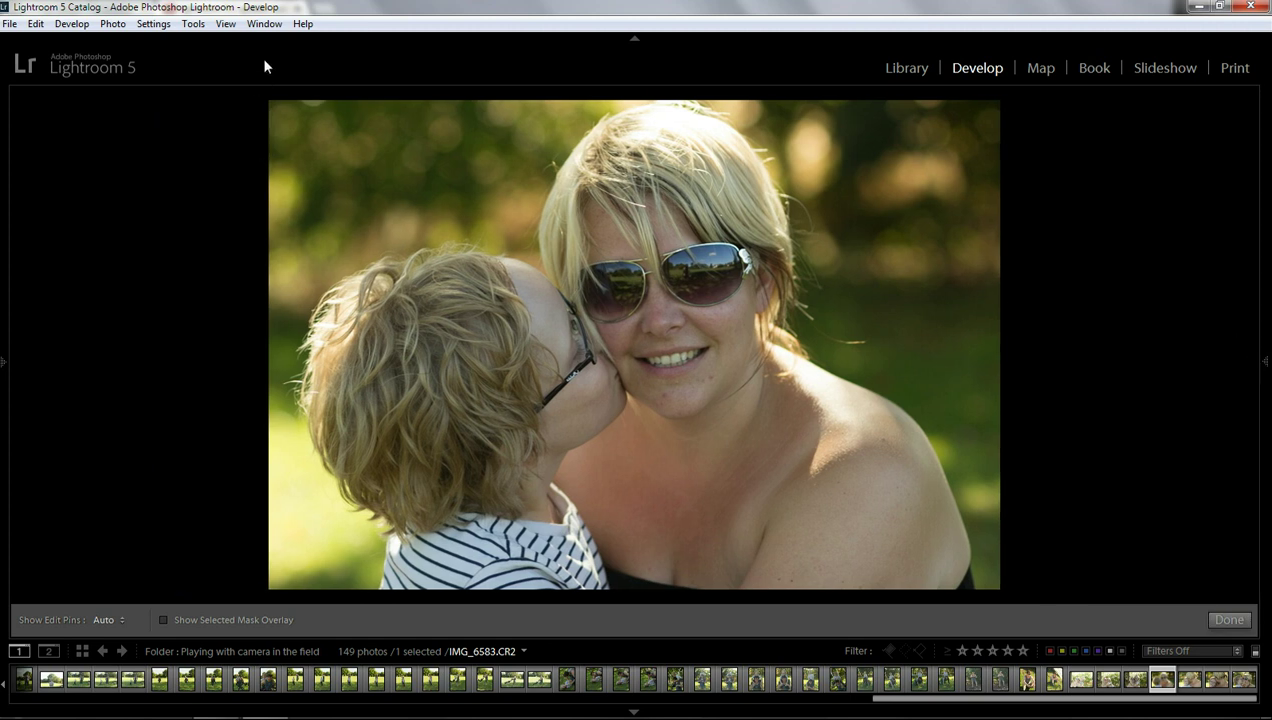
- Turn on the info overlay in the Develop view options and set it to Info 1
left_click(227, 28)
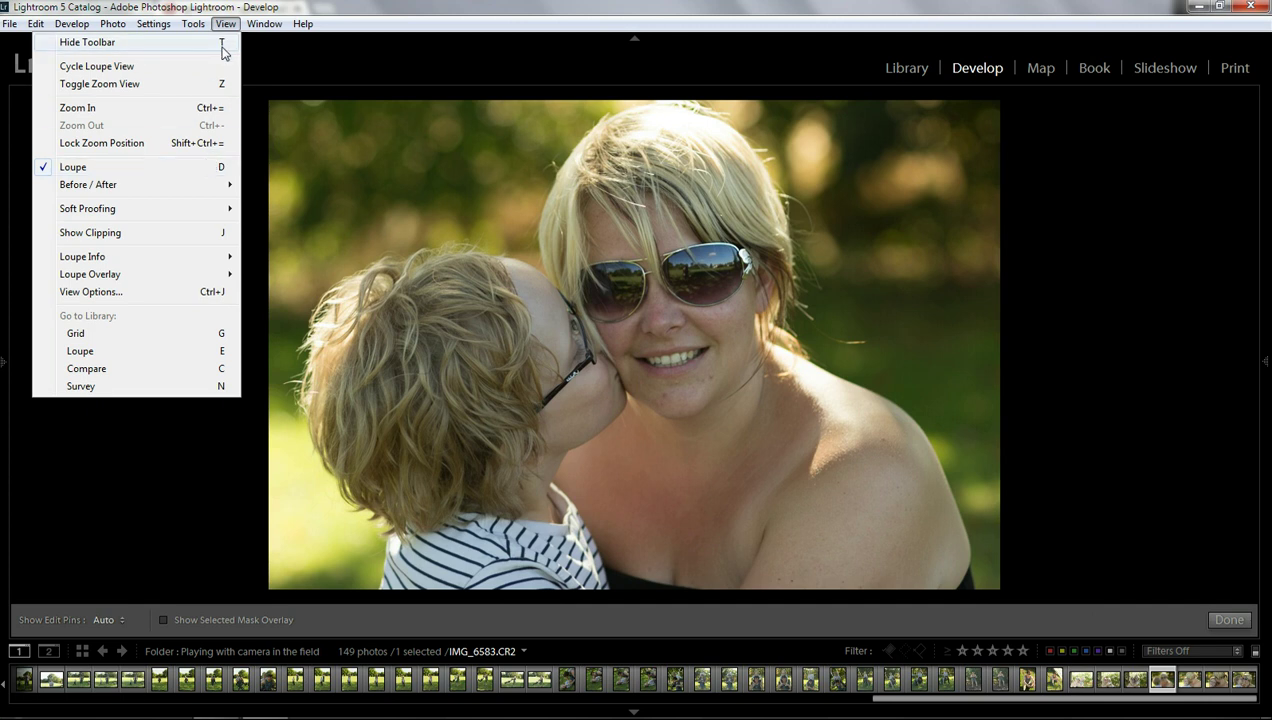
left_click(233, 295)
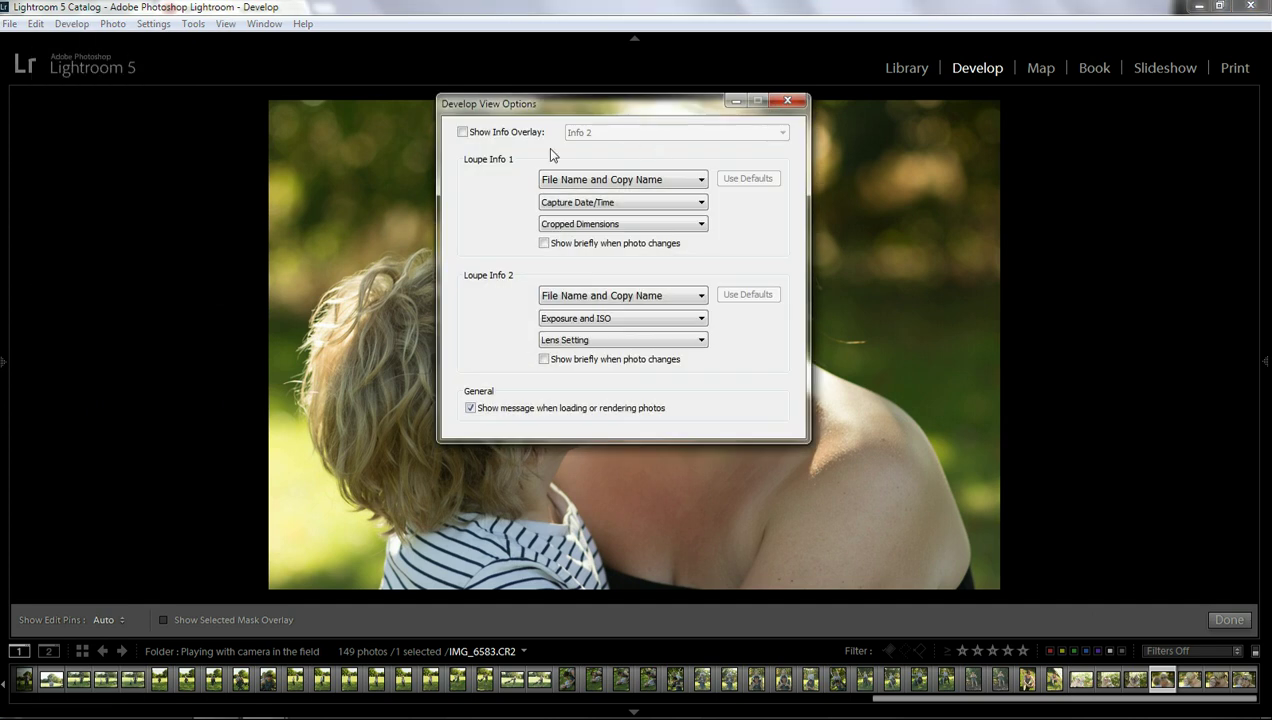
left_click(462, 132)
left_click_drag(679, 104, 603, 121)
left_click(670, 150)
left_click(674, 169)
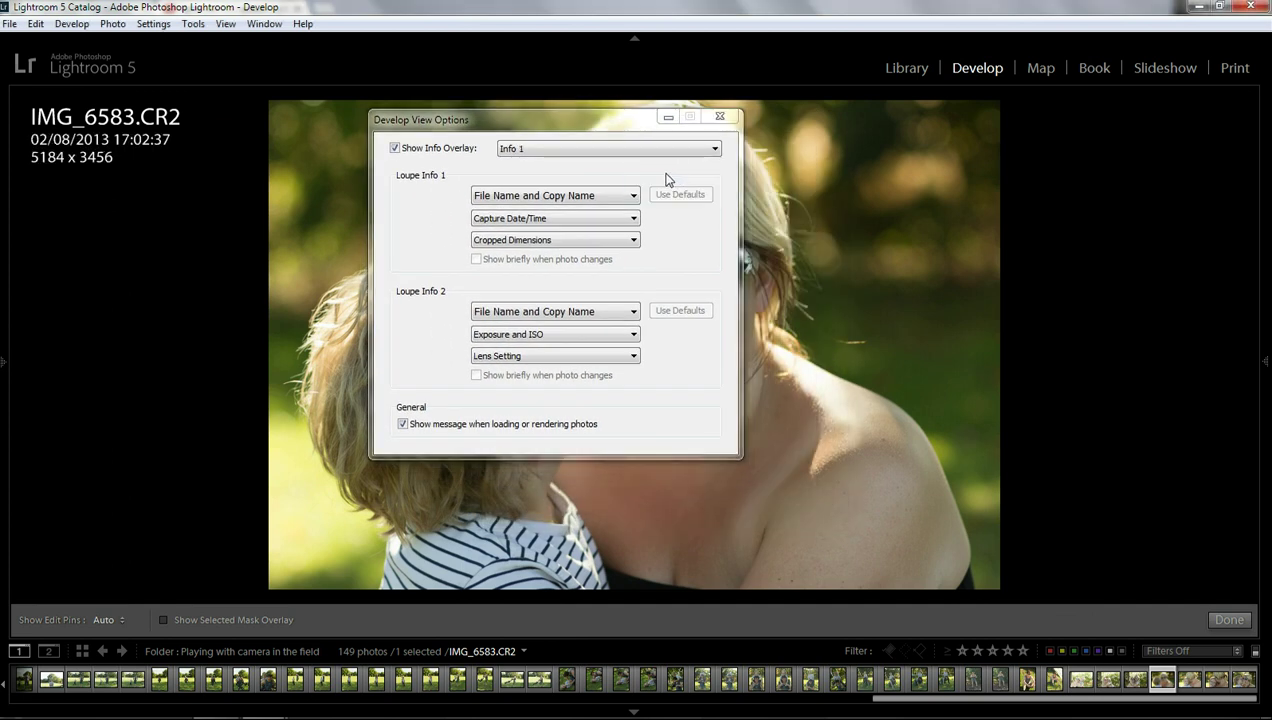
- Switch the info overlay to Info 2, turn the overlay off and close the view options
left_click(580, 149)
left_click(661, 187)
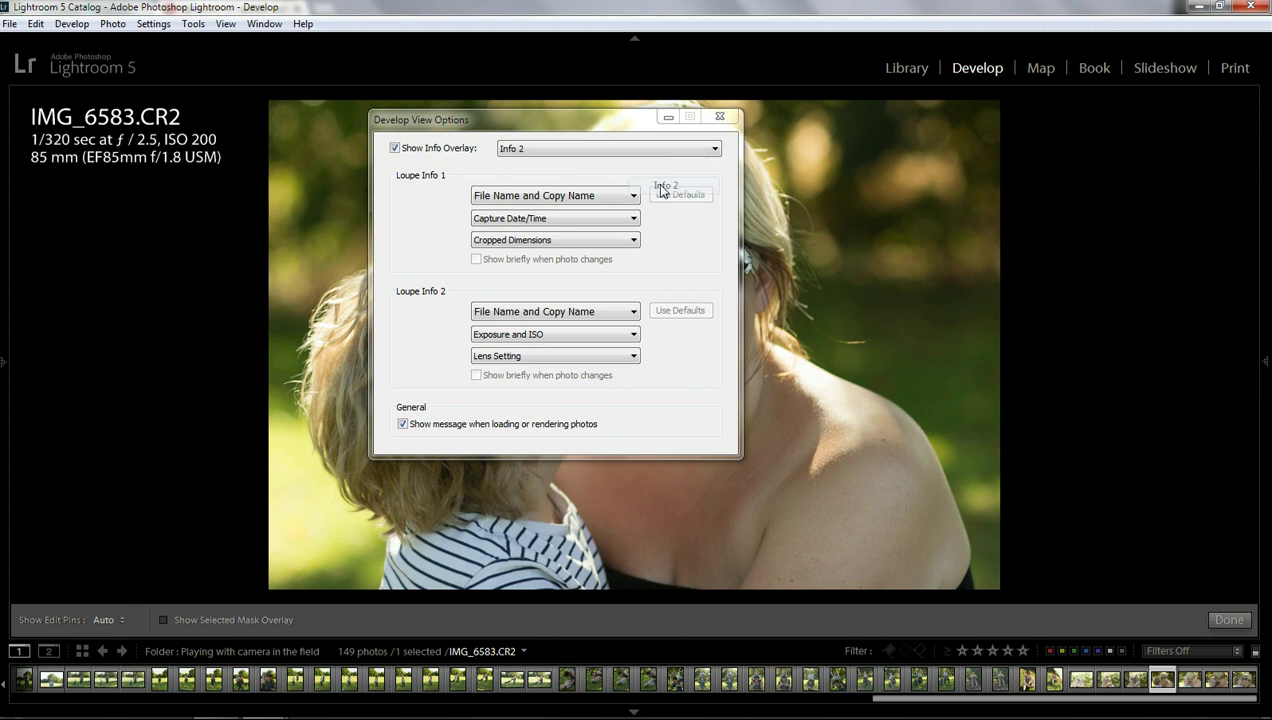
left_click(397, 150)
left_click(720, 119)
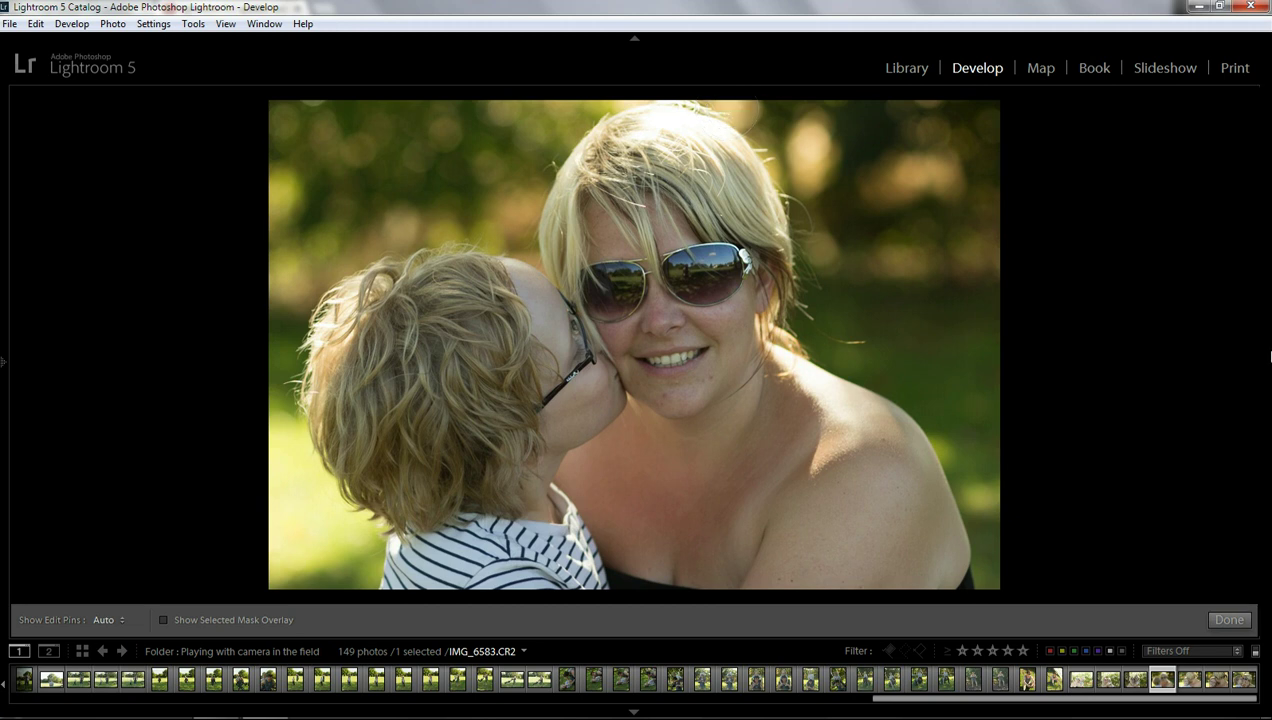
- Set the photo's basic tone to Highlights -81, Exposure +0.24, Shadows +33, Whites +17 and Blacks -24
mouse_move(1264, 360)
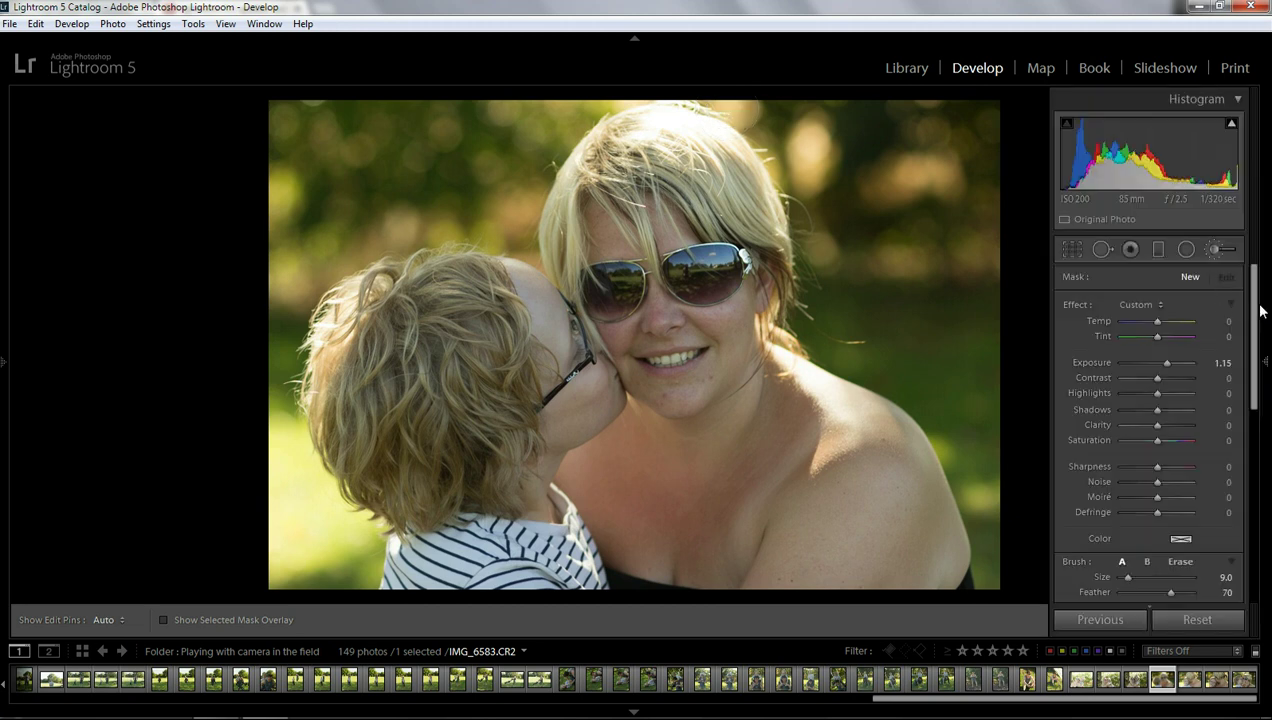
mouse_move(1254, 272)
left_mouse_down()
mouse_move(1234, 397)
mouse_move(1256, 452)
left_mouse_up()
left_click(1234, 397)
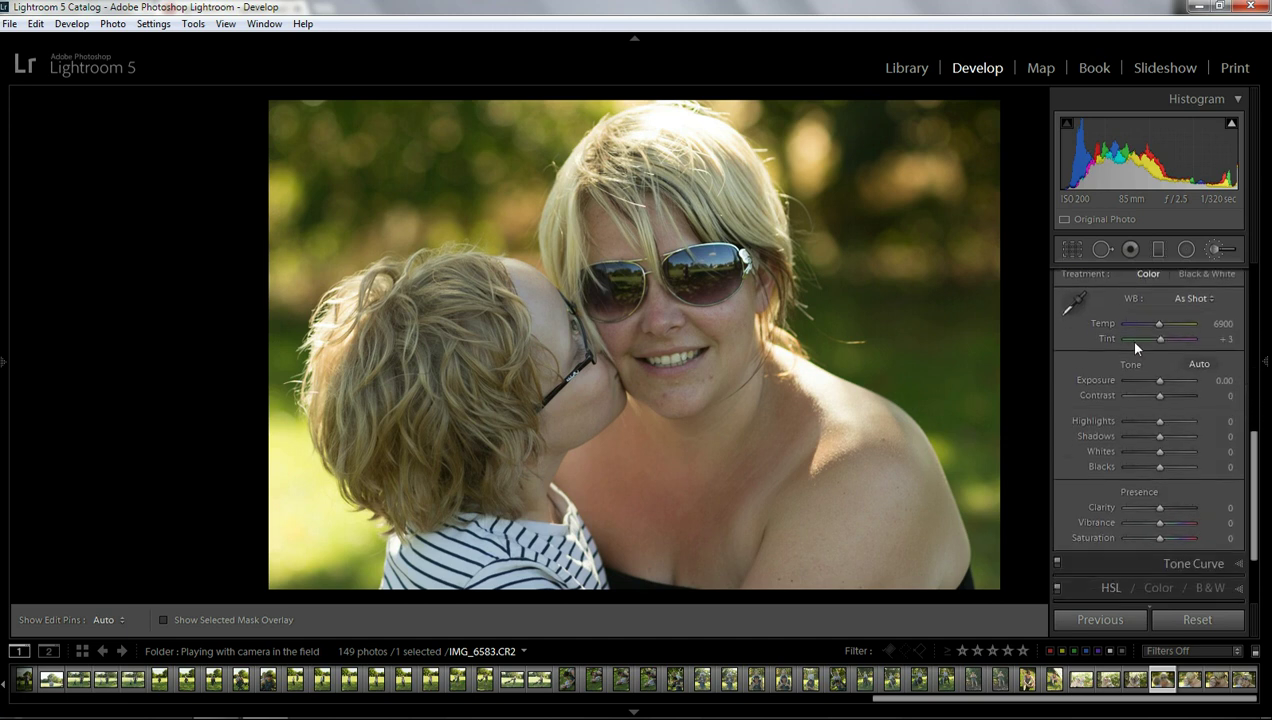
left_click_drag(1160, 421, 1135, 424)
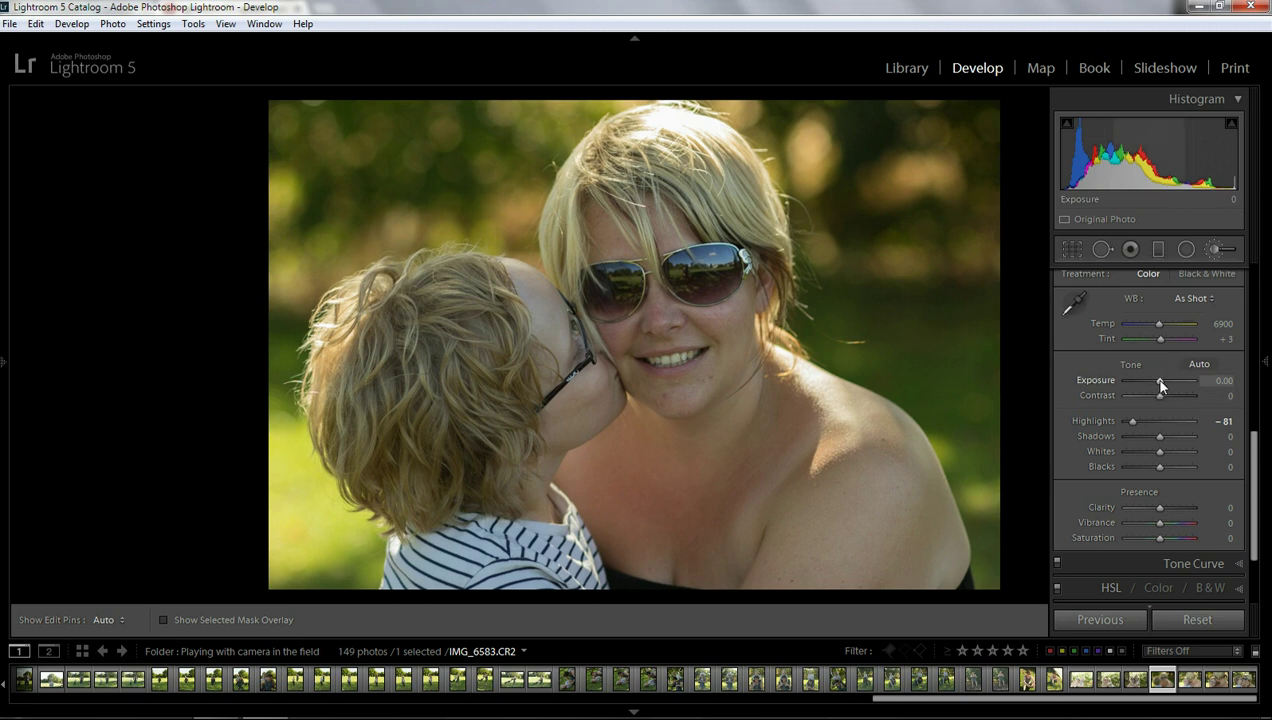
left_click_drag(1159, 380, 1161, 381)
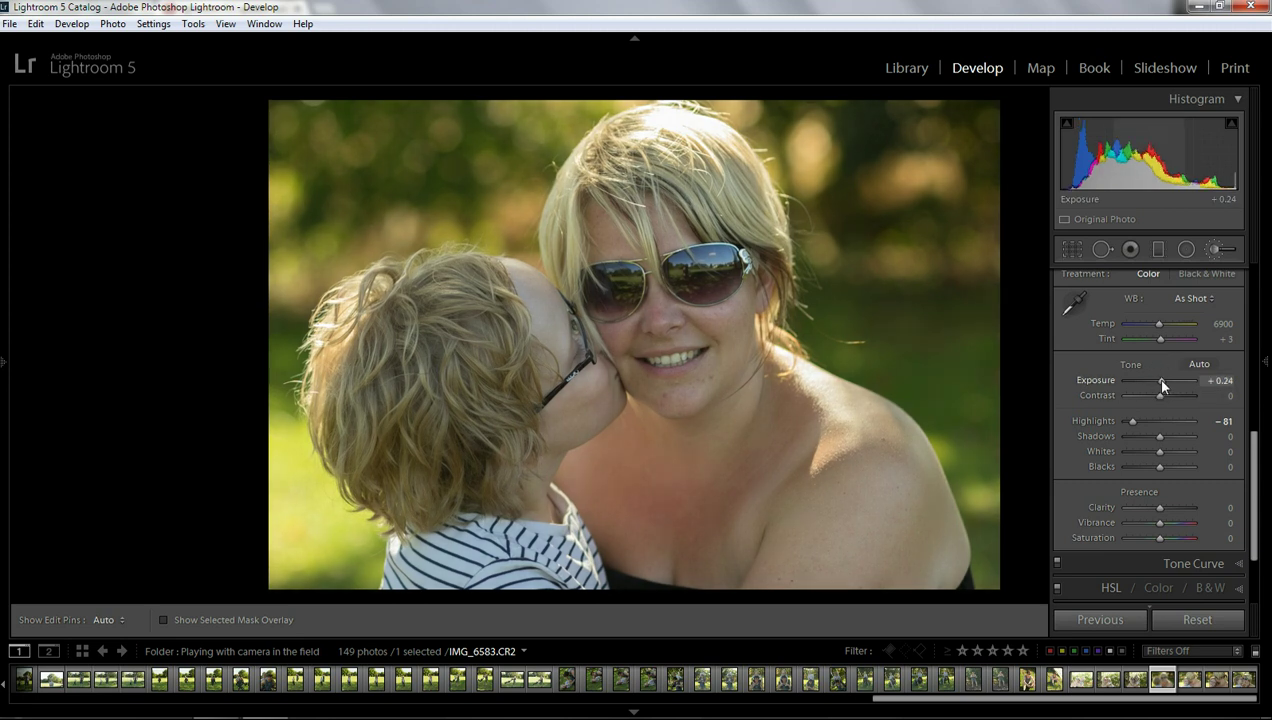
left_click_drag(1159, 436, 1169, 441)
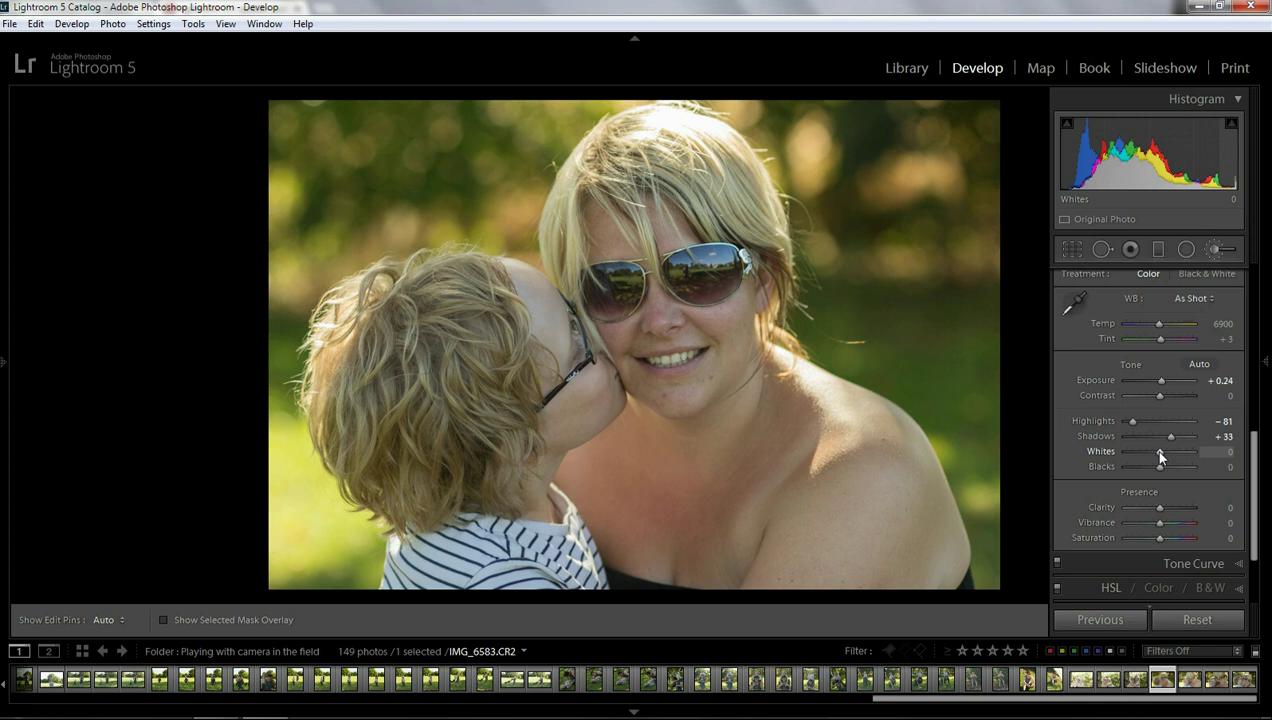
left_click_drag(1160, 452, 1151, 469)
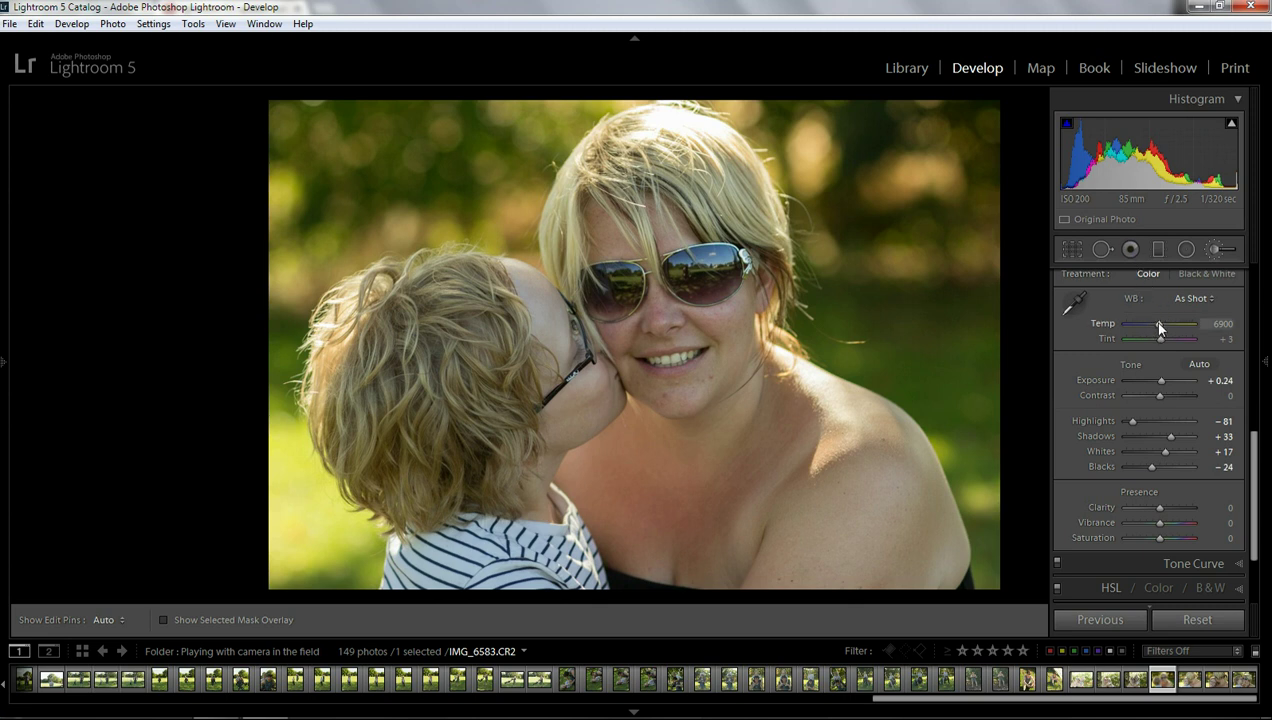
- Cool the photo's white balance slightly by setting the temperature to 6762
left_click_drag(1158, 324, 1156, 327)
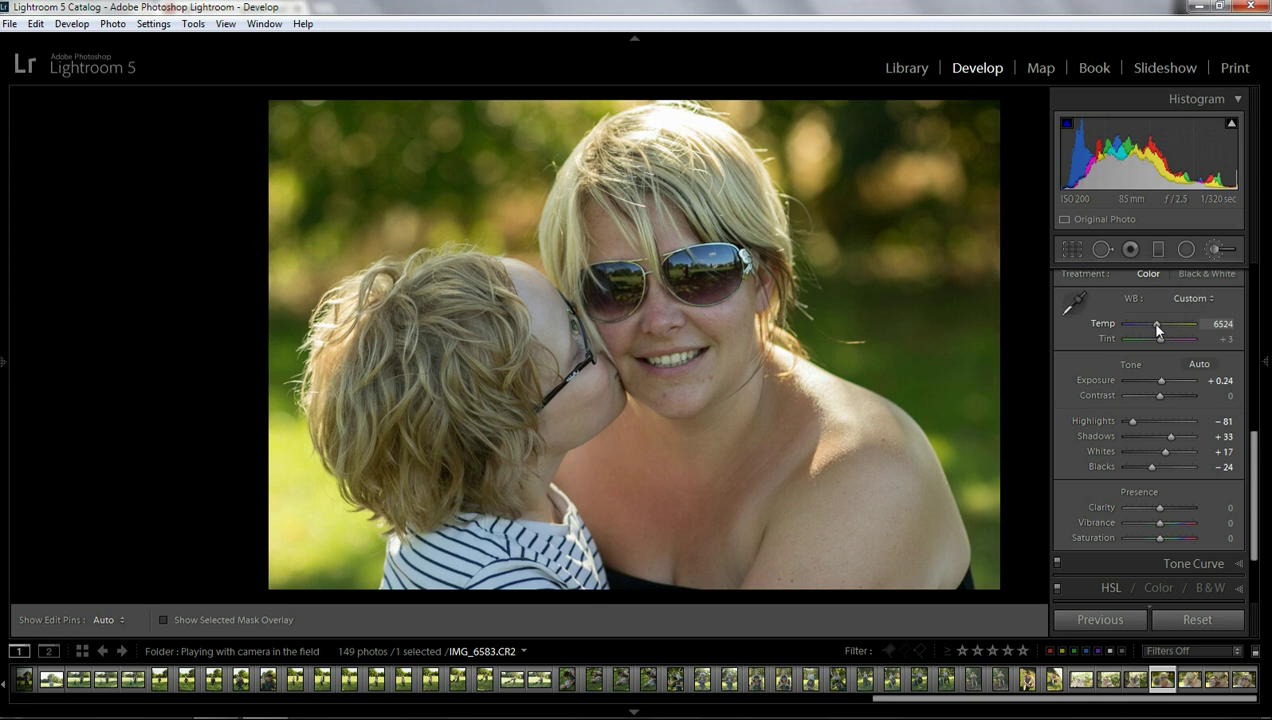
key("ctrl+z")
left_click_drag(1156, 325, 1159, 324)
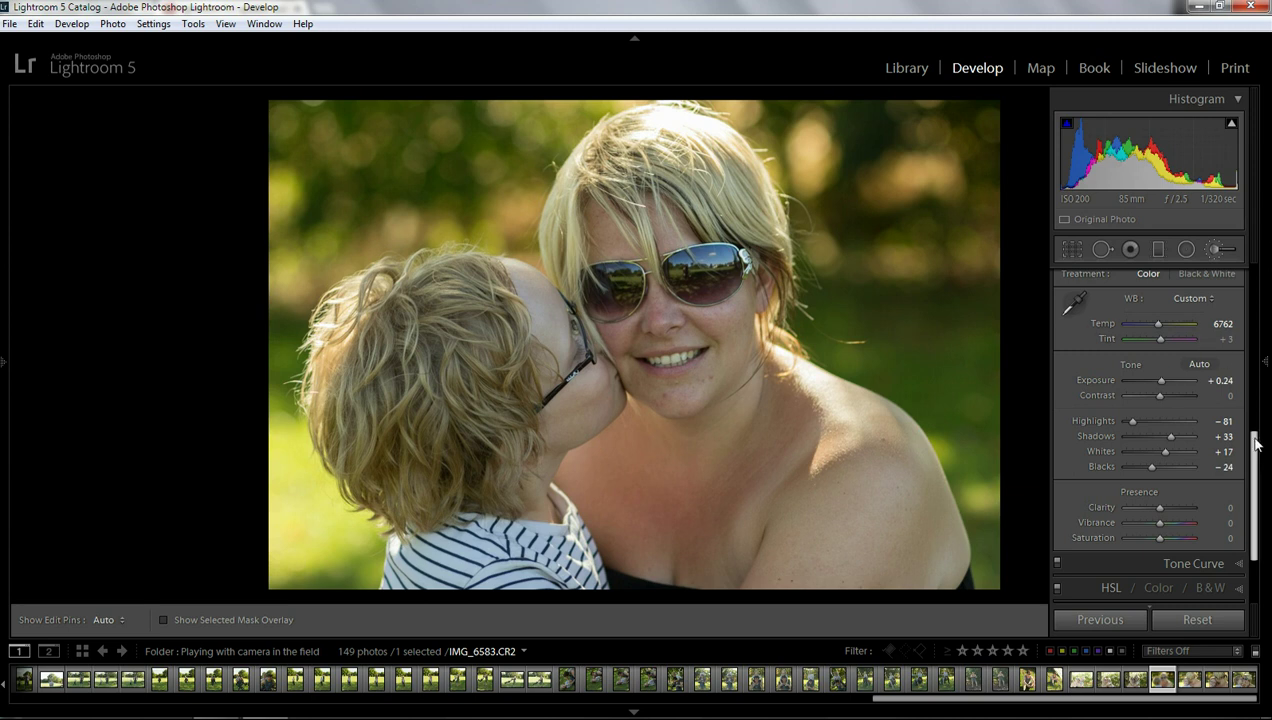
- Activate the Spot Removal tool and magnify the photo at 1:2, centred on the woman's mouth and chin
left_click_drag(1255, 450, 1256, 274)
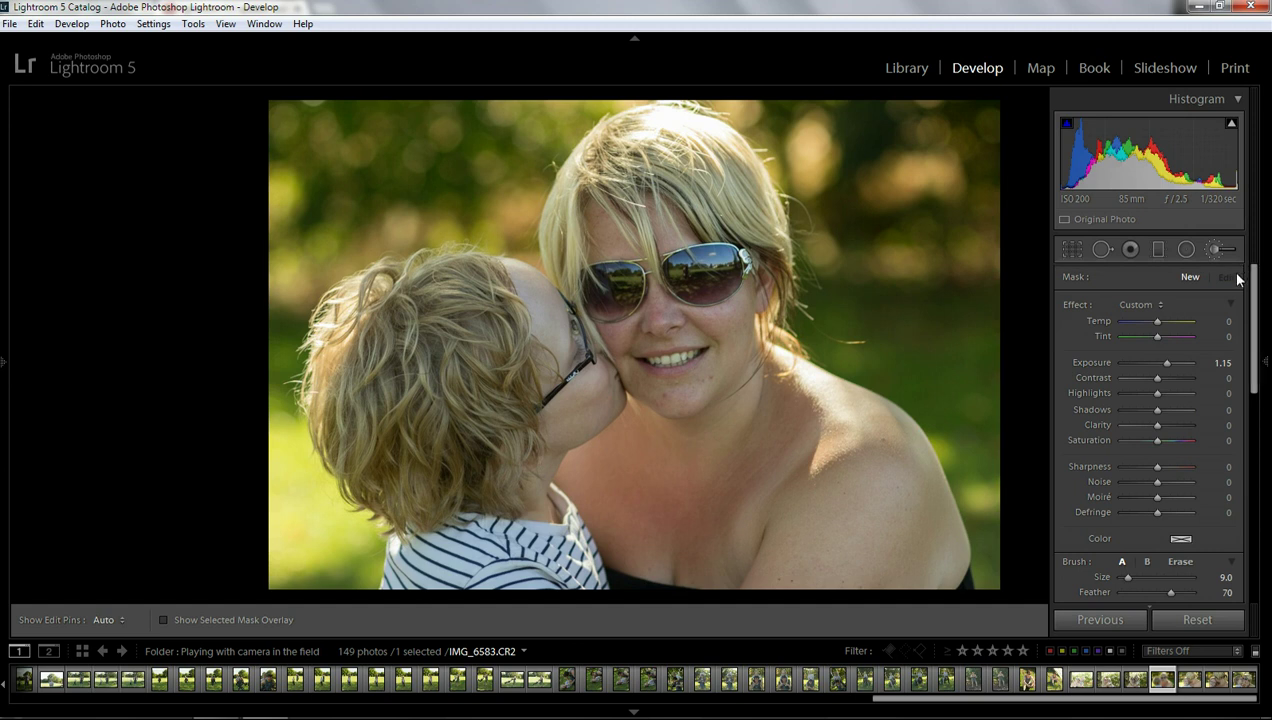
left_click(1102, 251)
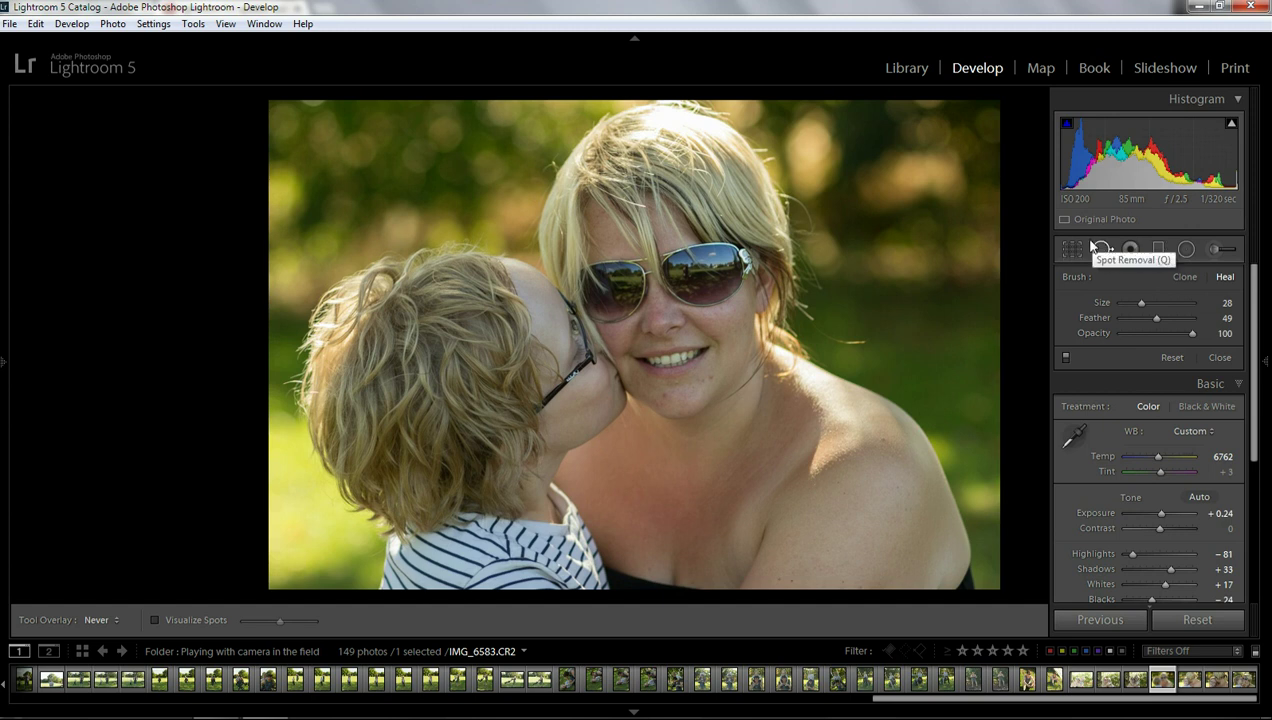
key("z")
key("Tab")
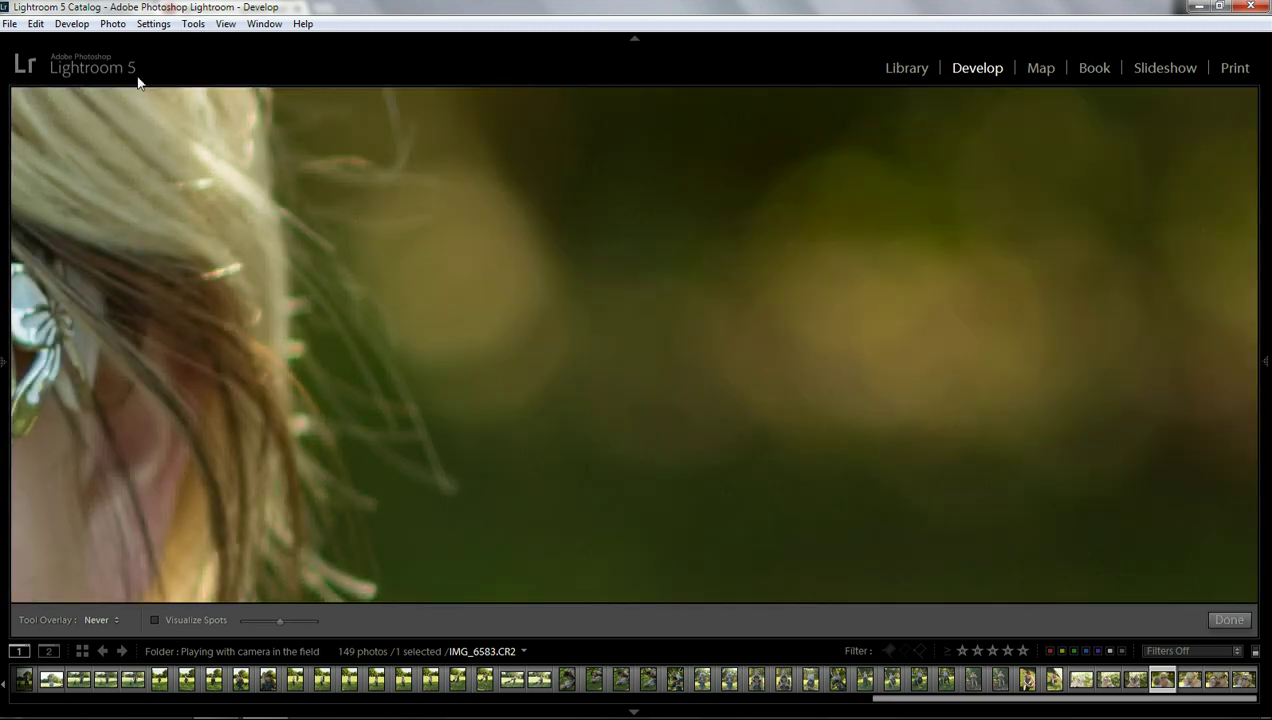
mouse_move(3, 245)
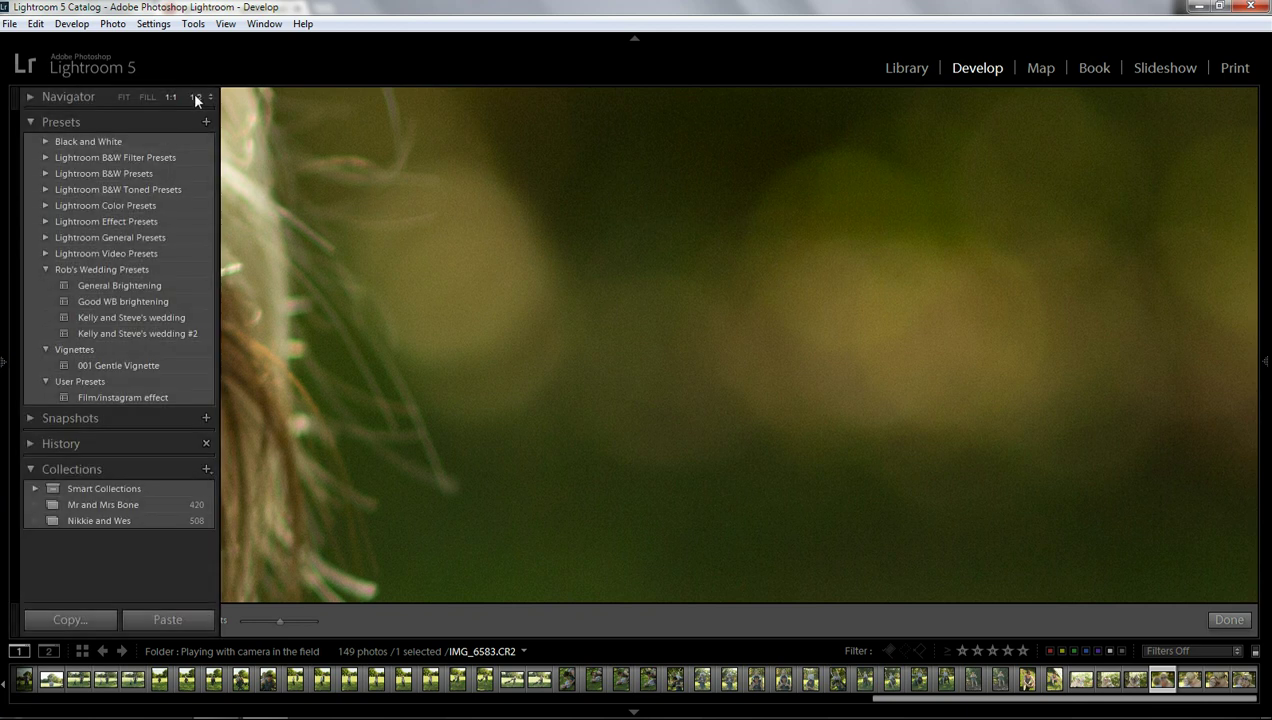
left_click(194, 96)
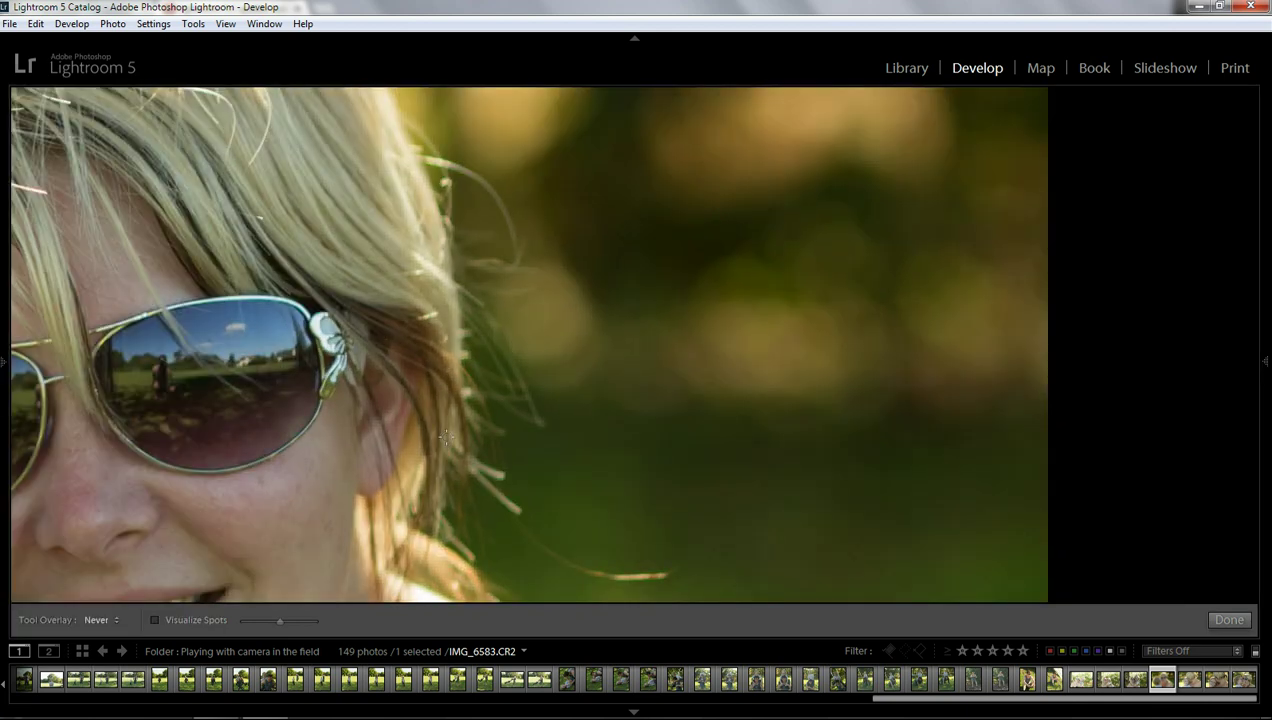
mouse_move(1264, 362)
left_click(1102, 250)
left_click_drag(417, 426, 852, 139)
mouse_move(1265, 250)
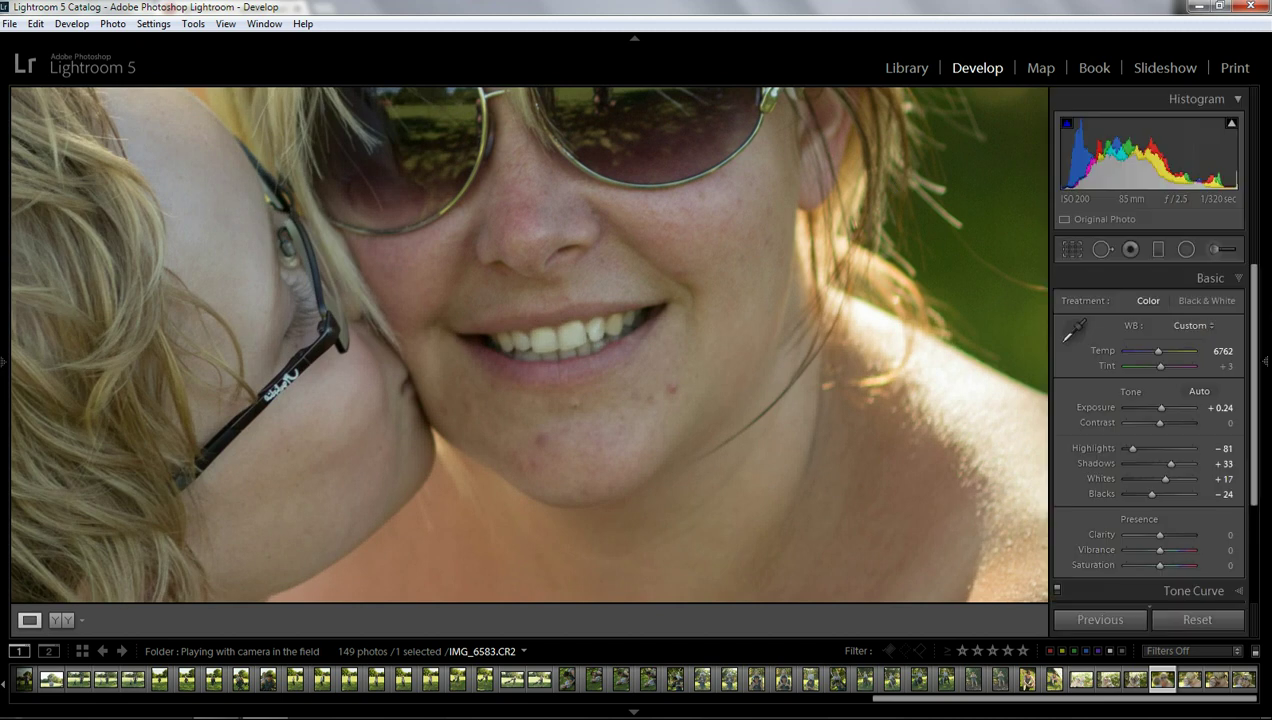
left_click(1101, 248)
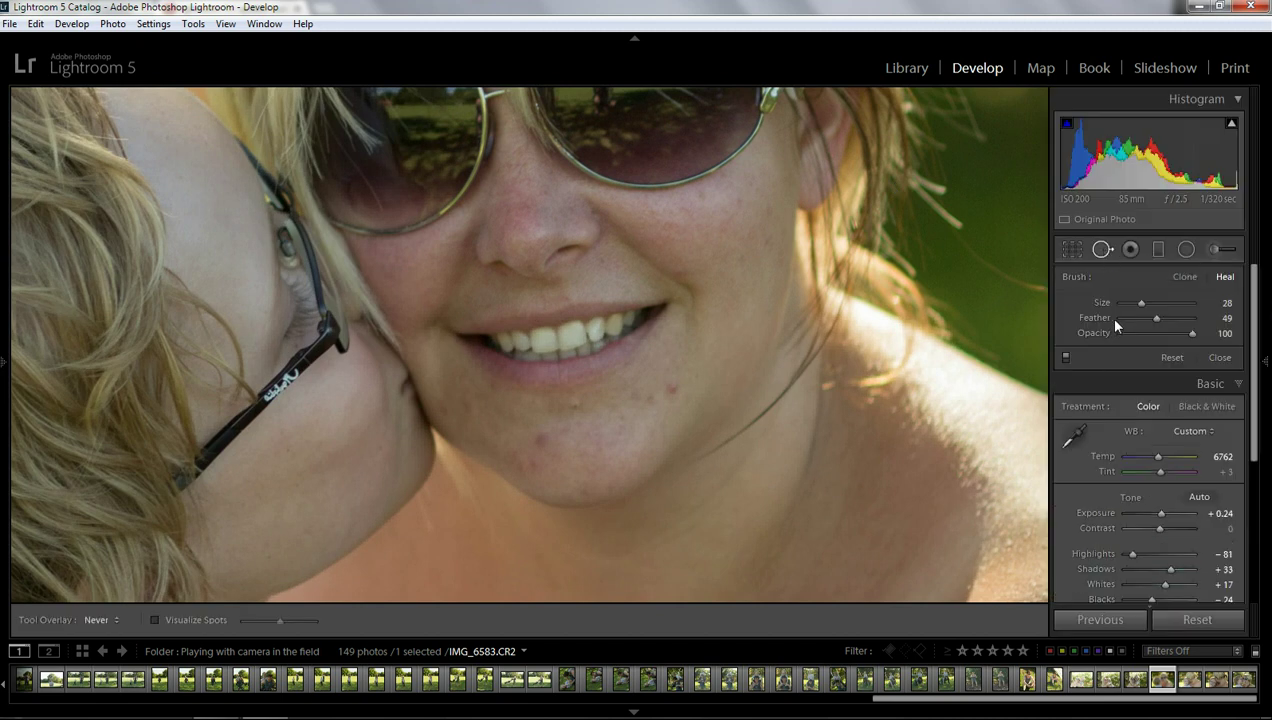
- Heal the blemishes on the woman's chin and cheek using Spot Removal in Heal mode with size 23 and feather 40
left_click(1185, 279)
left_click(1222, 280)
left_click_drag(1157, 320, 1156, 320)
key("Tab")
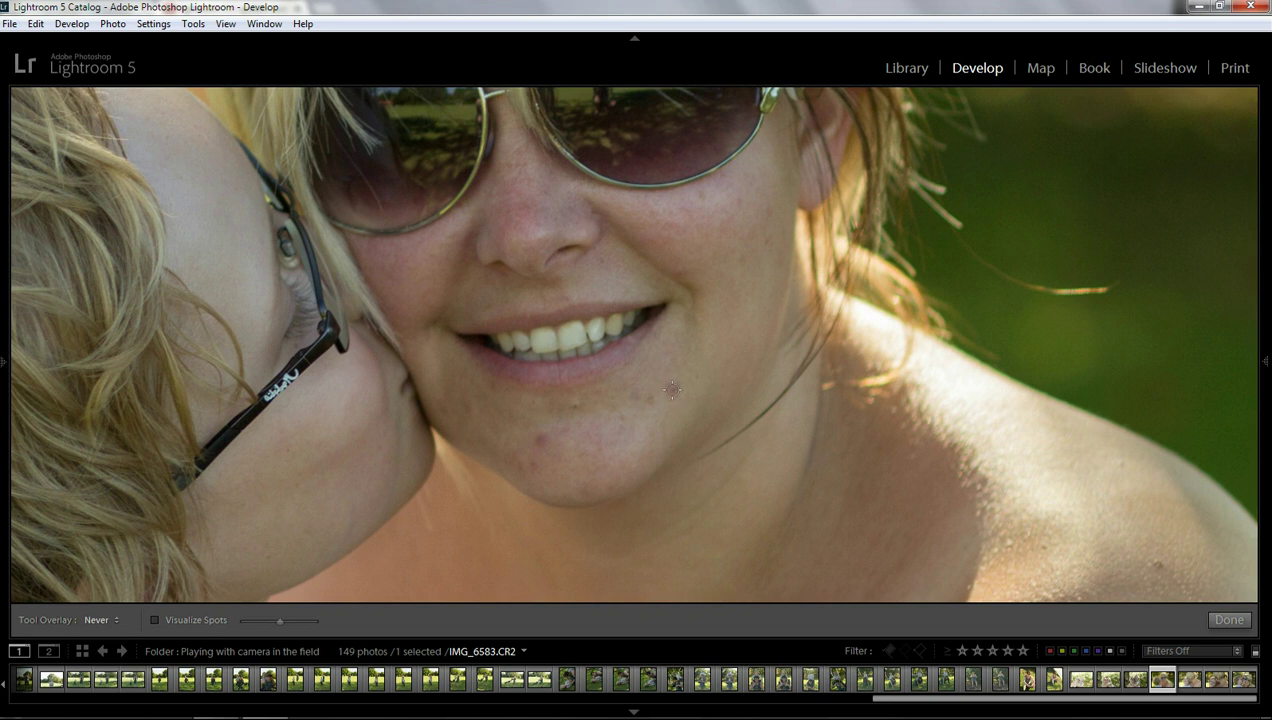
left_click(649, 410)
left_click(538, 464)
mouse_move(722, 226)
left_mouse_down()
mouse_move(738, 232)
mouse_move(768, 212)
left_mouse_up()
key("z")
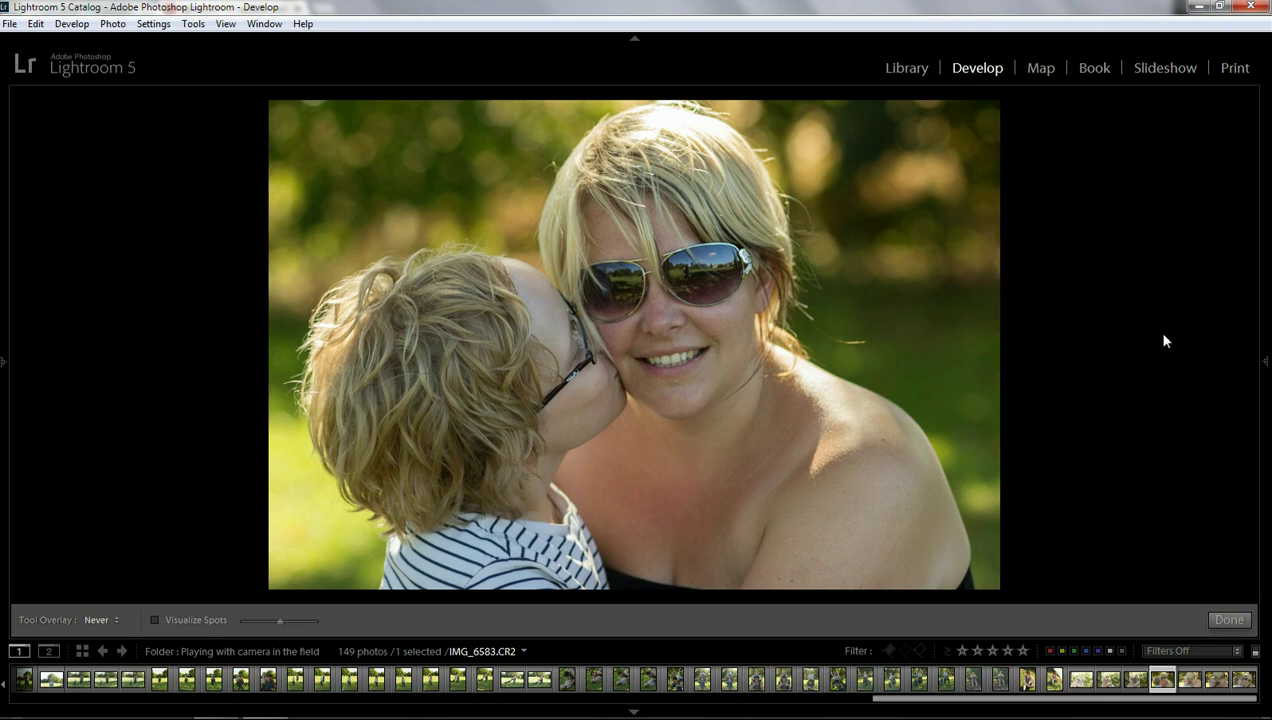
- Set the photo's color noise reduction to 31 in the detail settings
left_click(1266, 366)
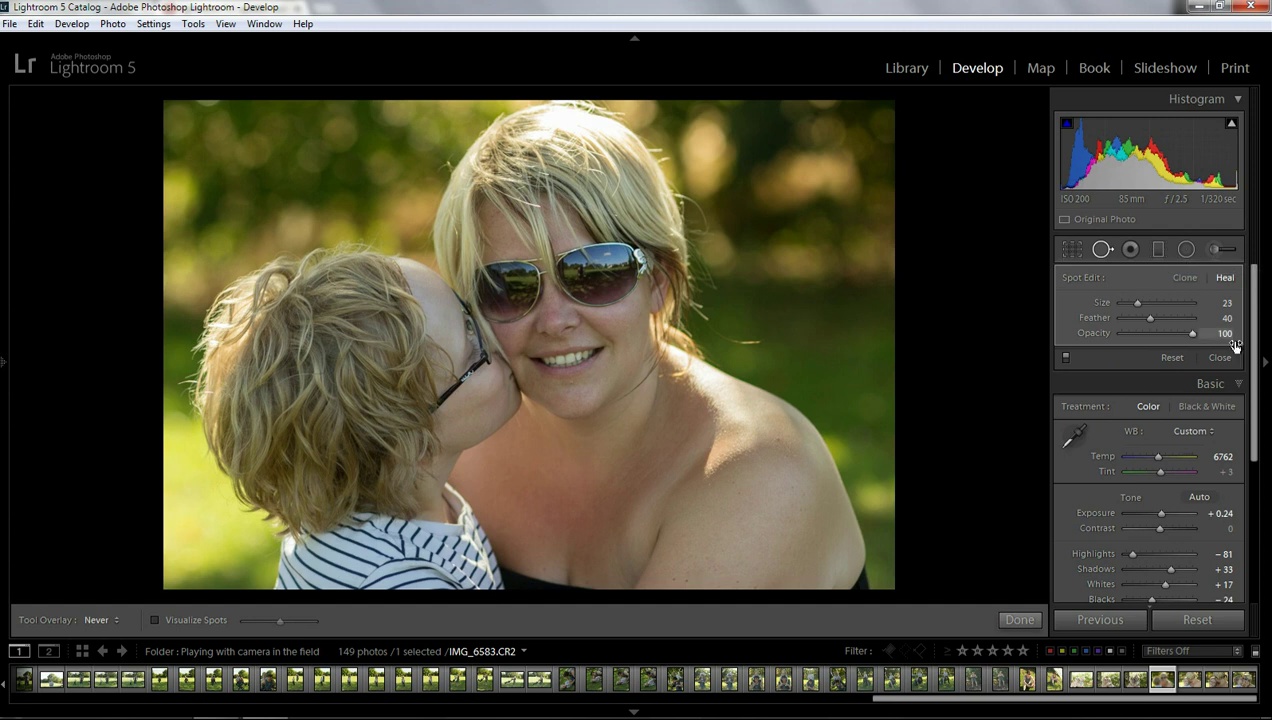
scroll(1240, 450, "down", 4)
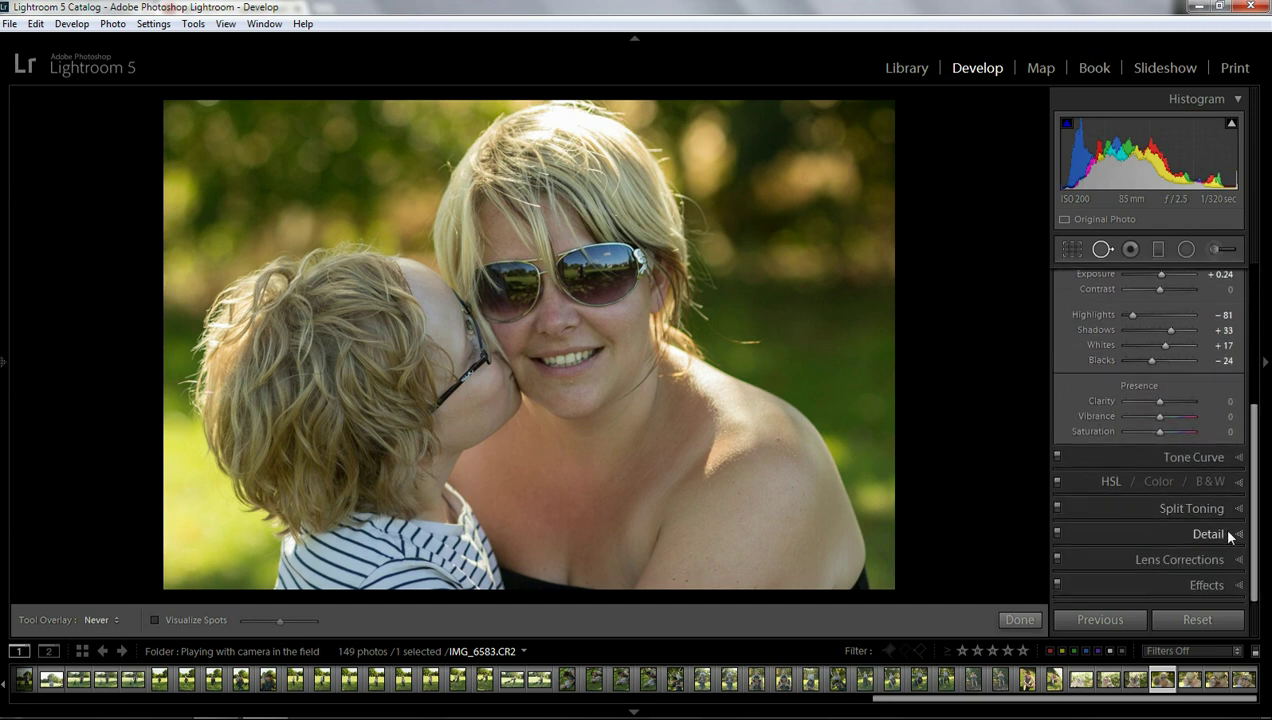
left_click(1210, 534)
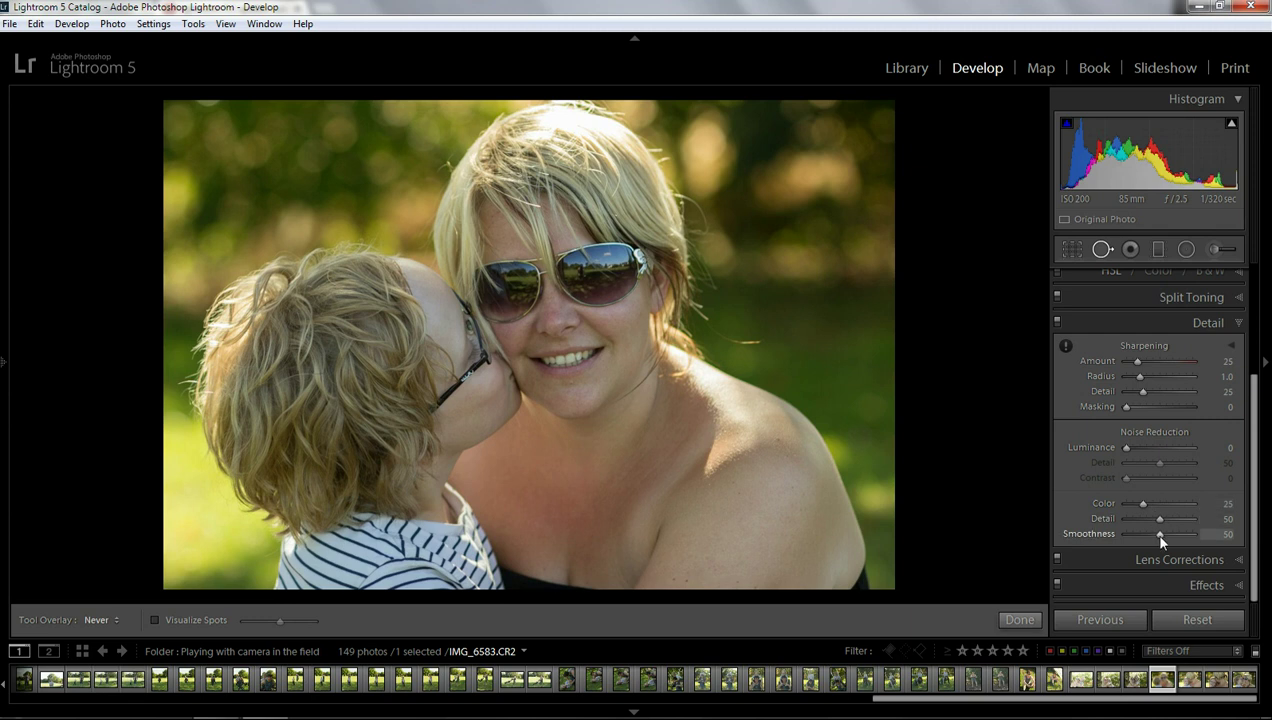
left_click_drag(1143, 503, 1108, 503)
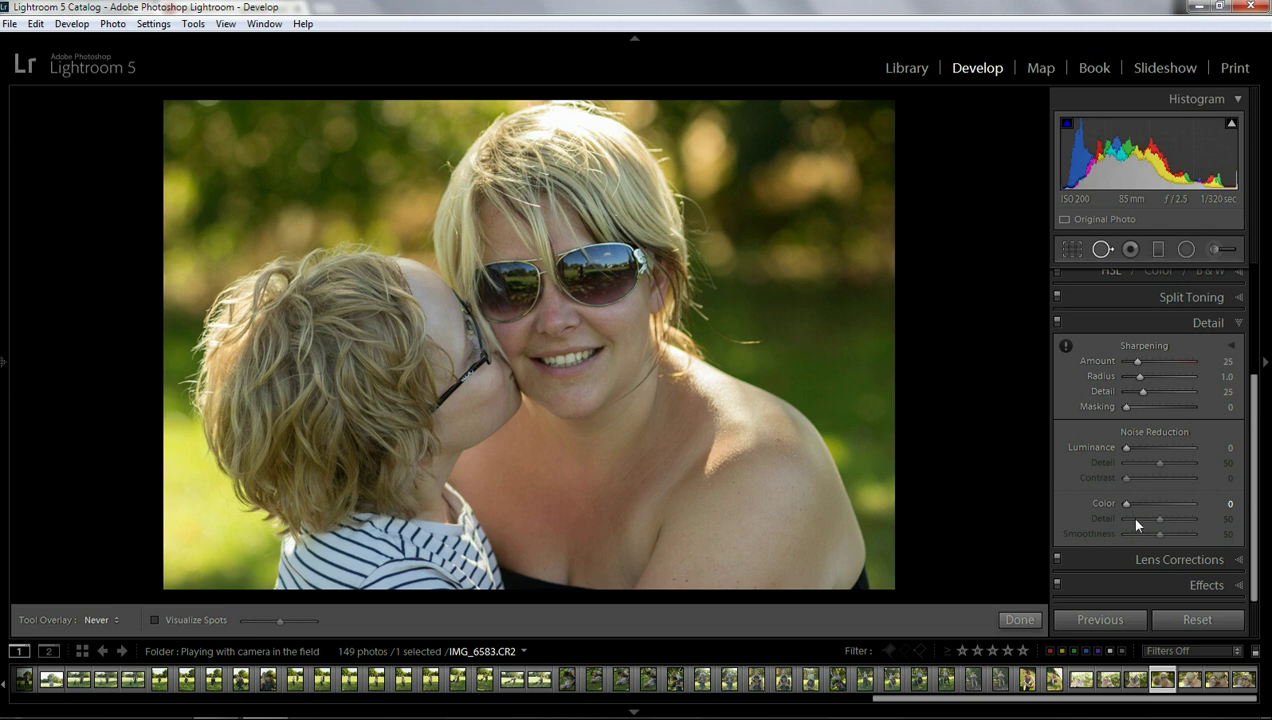
left_click_drag(1127, 505, 1148, 510)
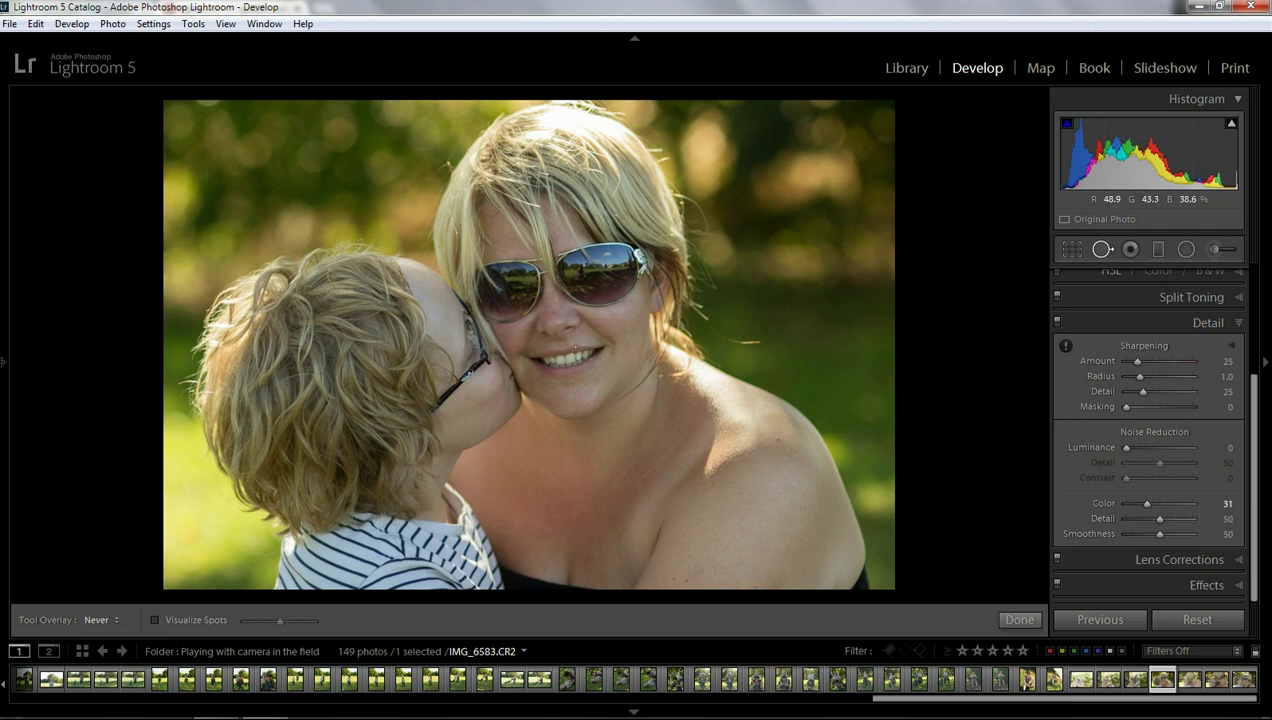
- Brighten the woman's cheeks, nose and upper lip with the Adjustment Brush, using only Exposure at 1.61
left_click(753, 350)
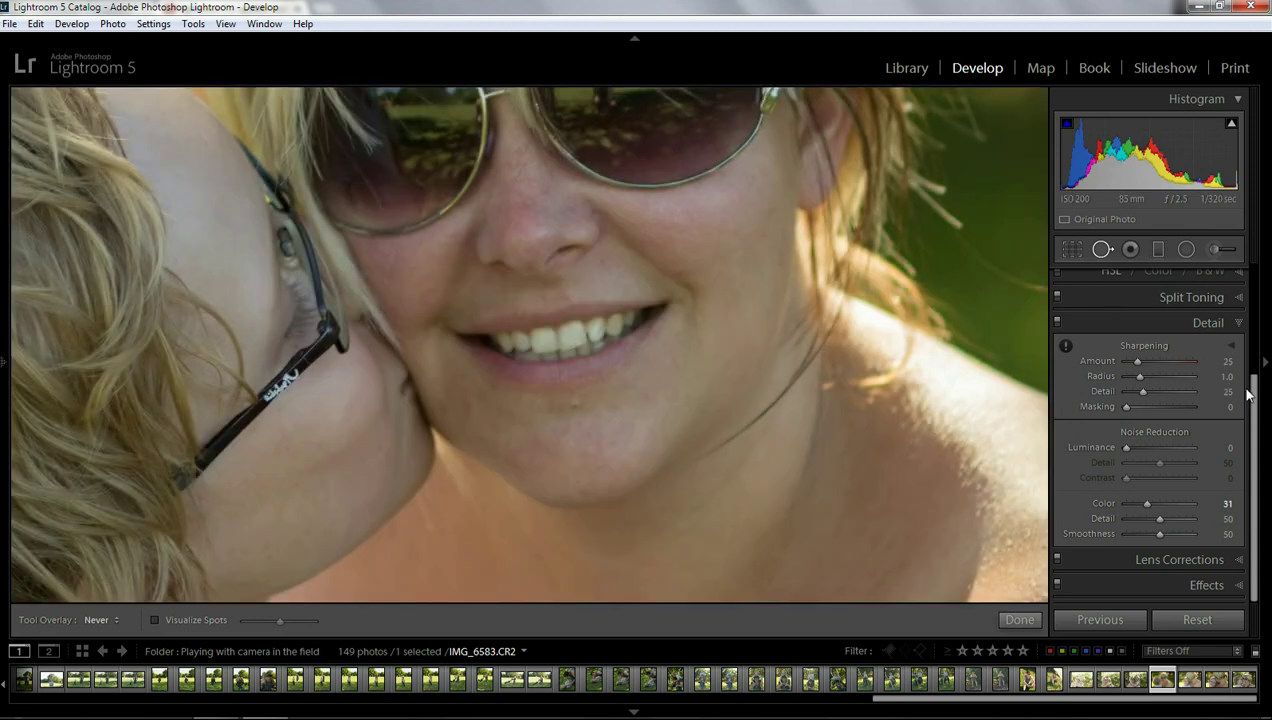
left_click_drag(1247, 395, 1264, 265)
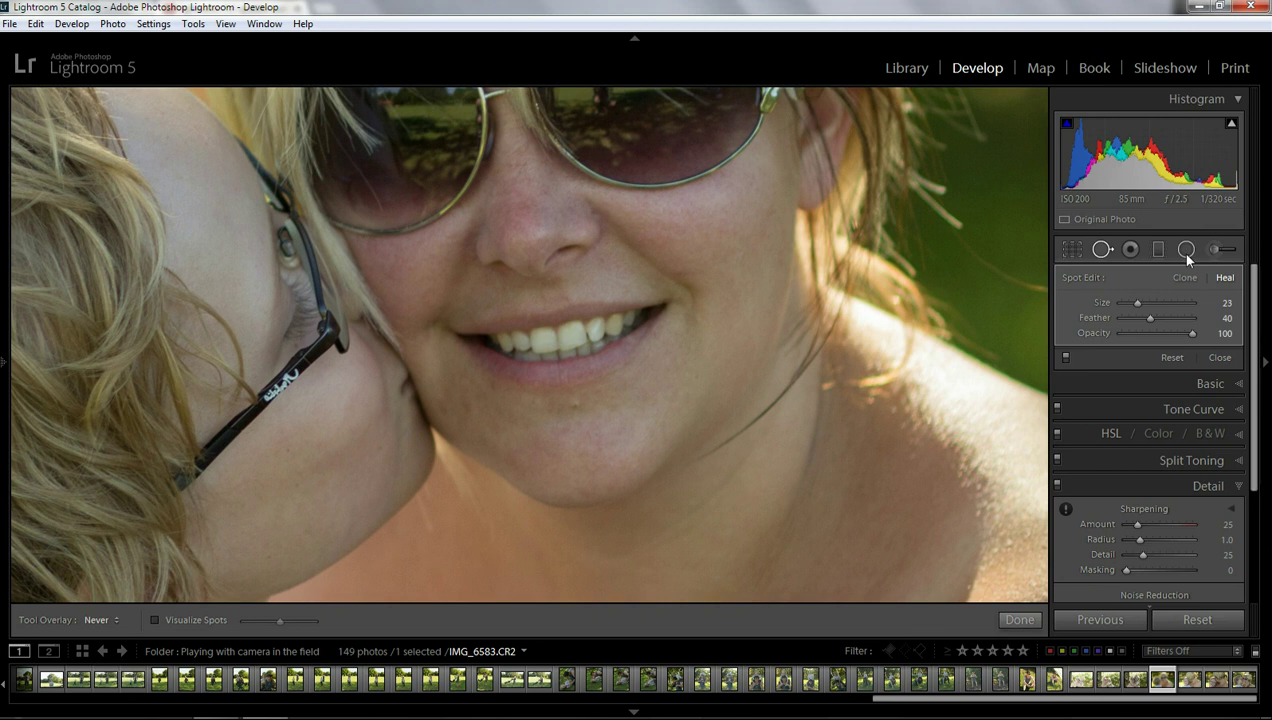
left_click(1214, 250)
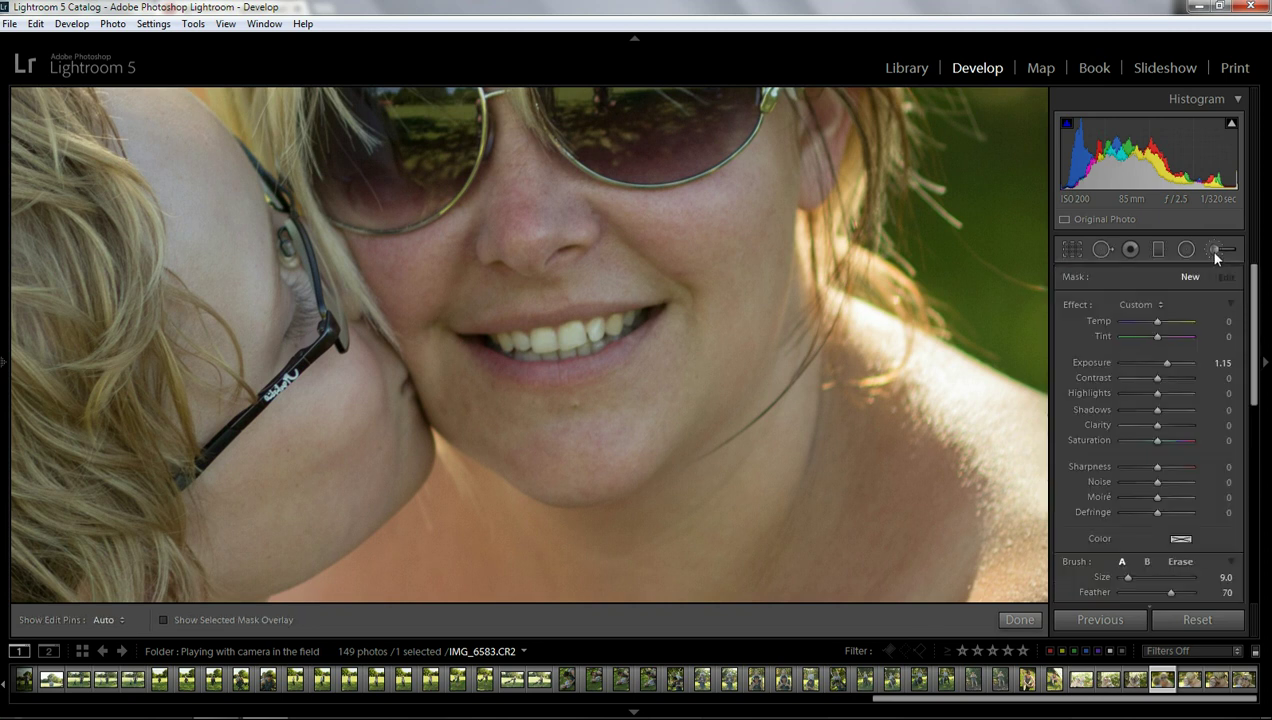
double_click(1076, 307)
left_click_drag(1156, 363, 1168, 363)
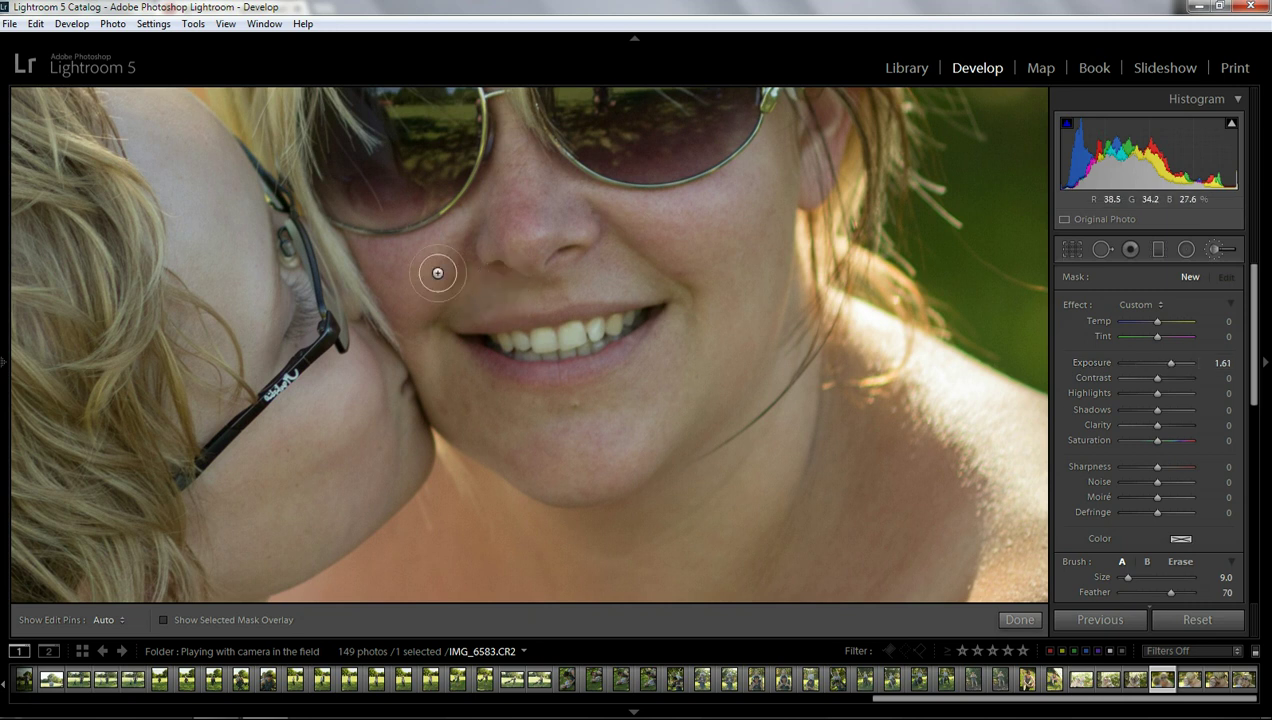
key("h")
mouse_move(432, 247)
left_mouse_down()
mouse_move(428, 300)
mouse_move(466, 293)
mouse_move(495, 186)
mouse_move(510, 184)
mouse_move(419, 259)
mouse_move(393, 263)
mouse_move(581, 221)
mouse_move(539, 171)
mouse_move(655, 260)
mouse_move(586, 249)
mouse_move(615, 246)
mouse_move(637, 269)
mouse_move(496, 281)
mouse_move(659, 263)
mouse_move(651, 221)
mouse_move(568, 203)
mouse_move(571, 185)
mouse_move(644, 234)
mouse_move(712, 223)
mouse_move(669, 224)
mouse_move(590, 264)
mouse_move(482, 275)
mouse_move(506, 261)
mouse_move(626, 298)
left_mouse_up()
key("h")
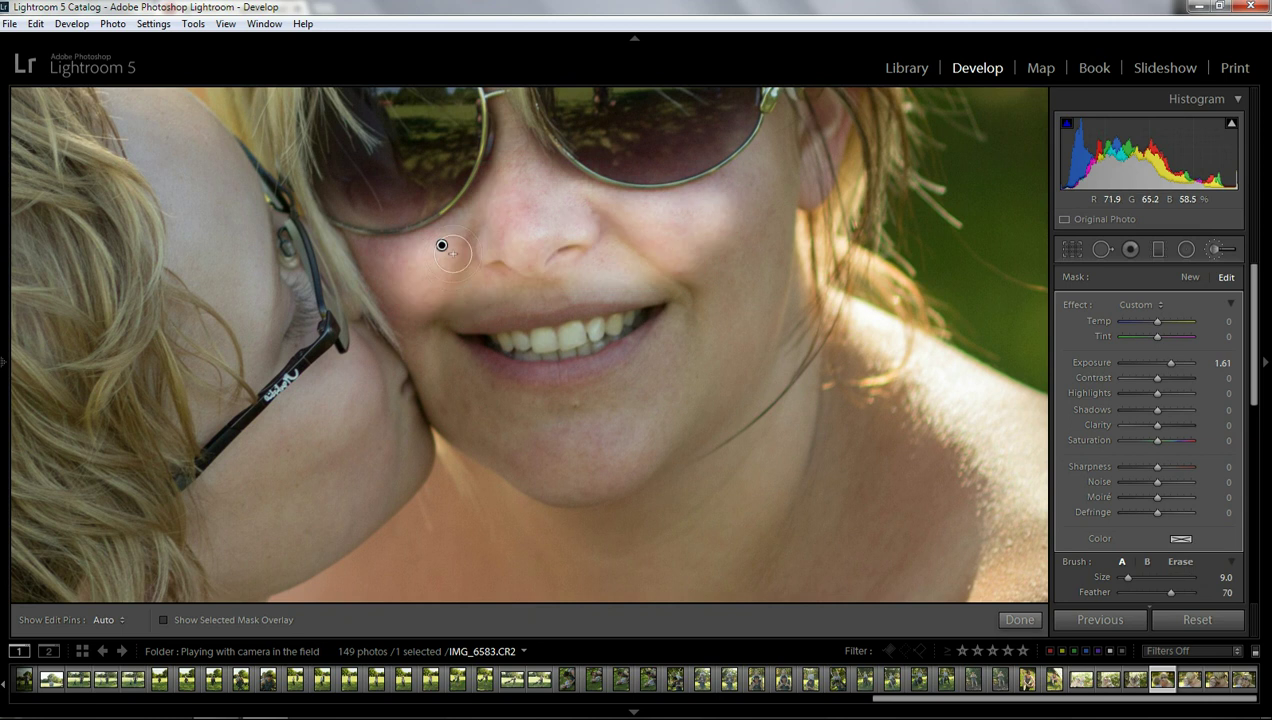
- Reset the brushing of the exposure adjustment painted across the woman's cheeks, nose and upper lip
mouse_move(472, 246)
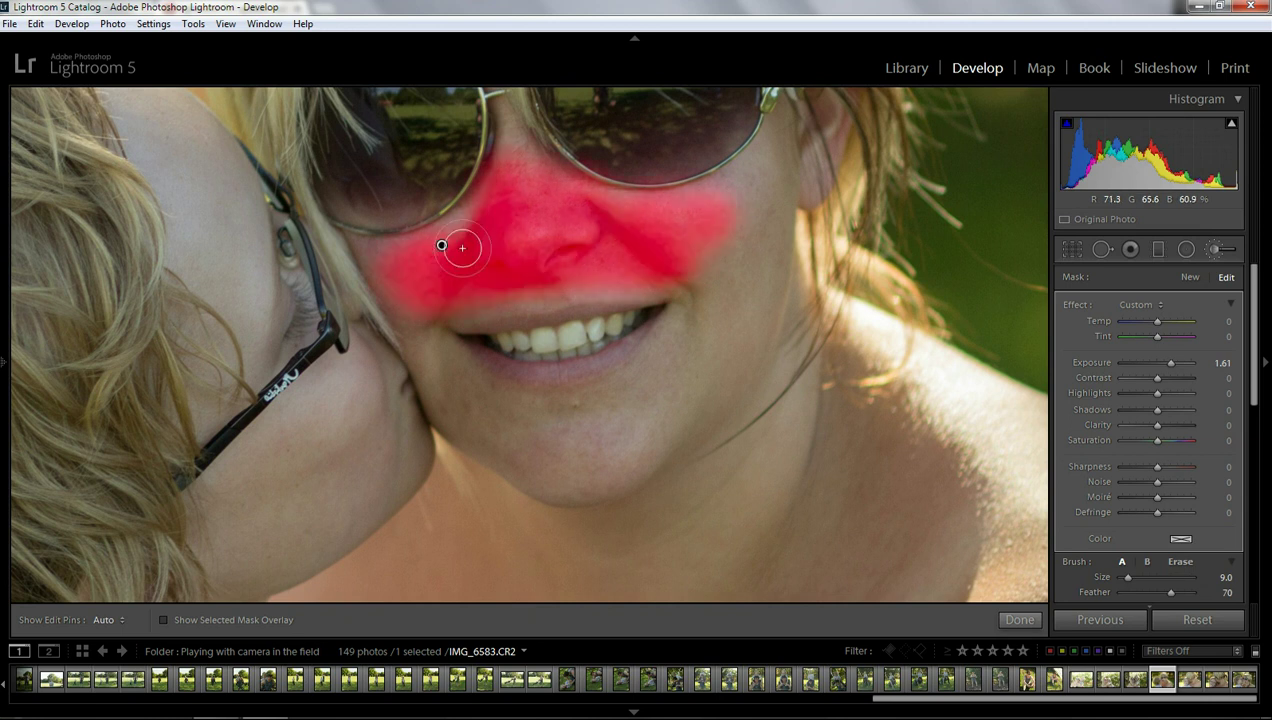
right_click(442, 246)
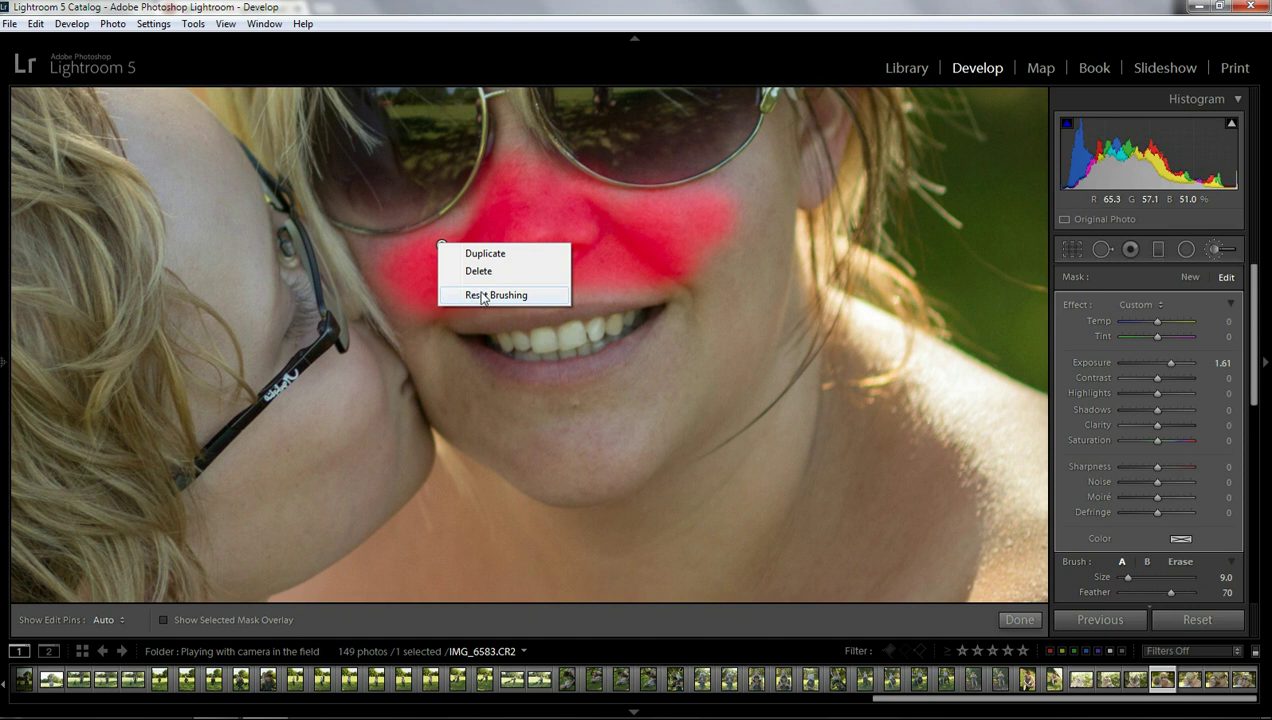
left_click(474, 298)
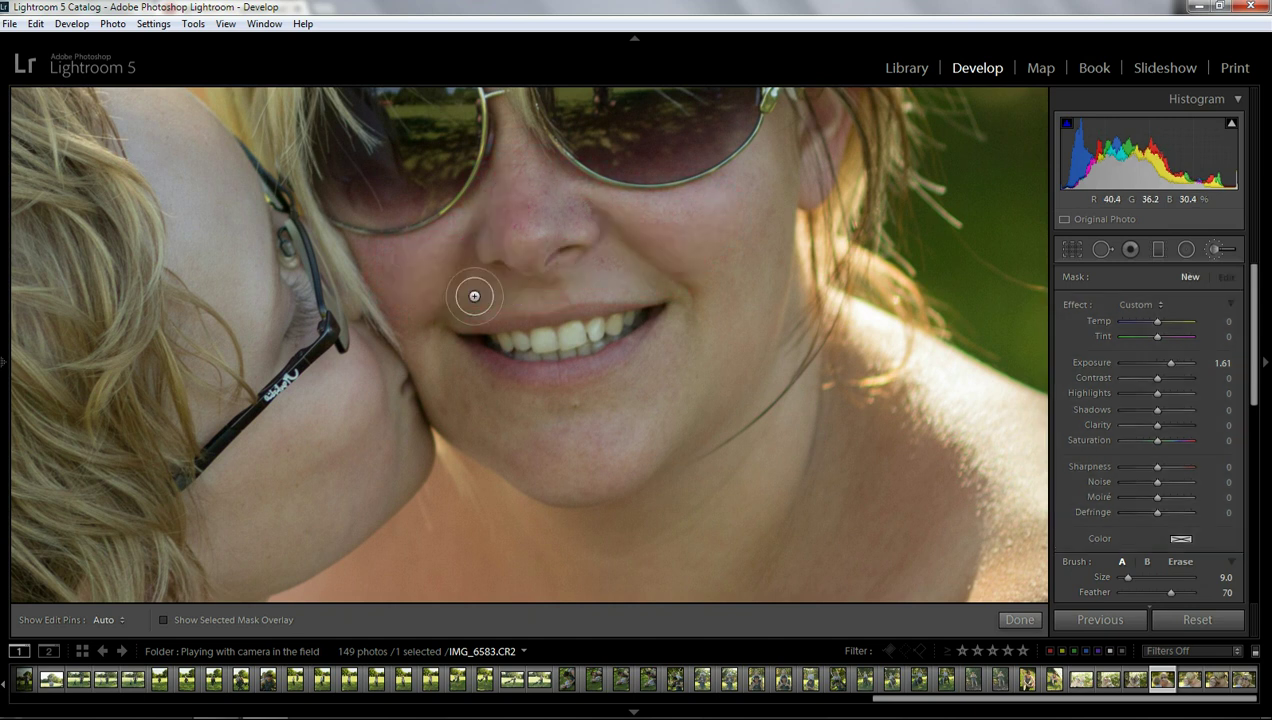
- Brush Exposure 1.61 over the woman's nose and upper lip as a new adjustment, and delete that adjustment
key("h")
mouse_move(557, 227)
left_mouse_down()
mouse_move(513, 262)
mouse_move(491, 241)
mouse_move(631, 249)
mouse_move(506, 285)
mouse_move(587, 311)
left_mouse_up()
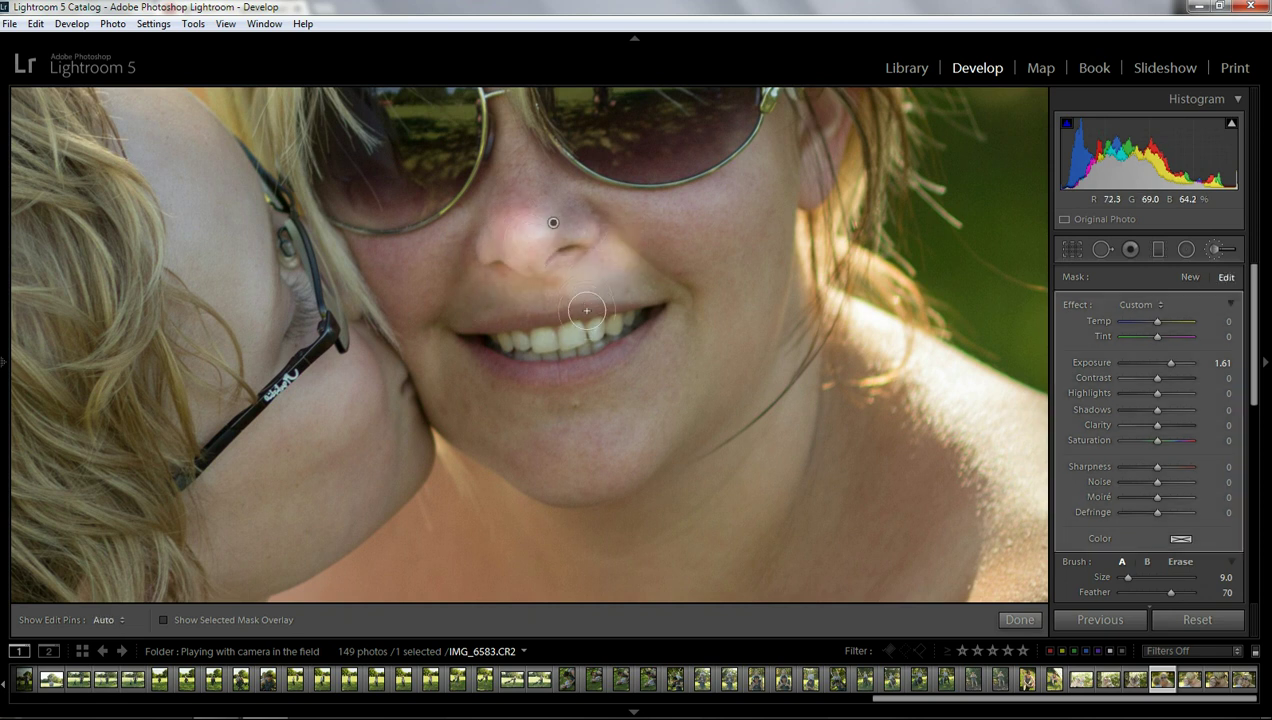
right_click(554, 224)
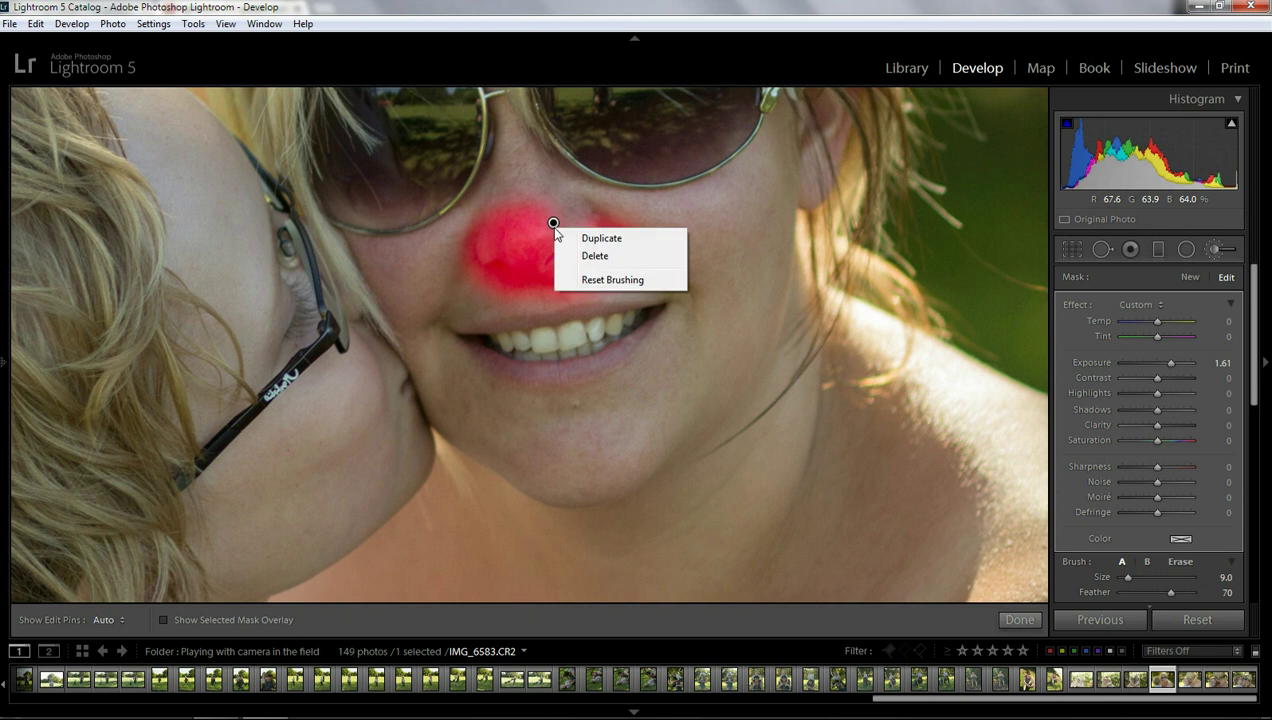
left_click(584, 258)
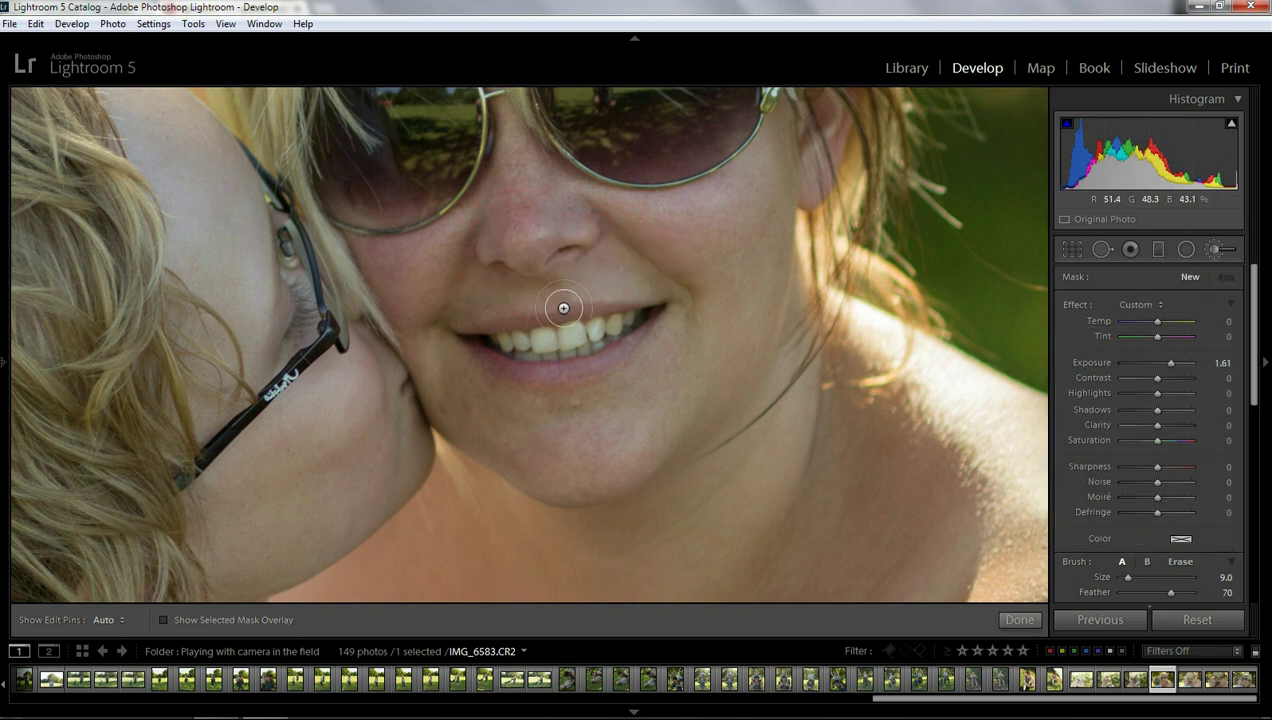
- Fit the whole photo in view and enable profile corrections for the lens
key("z")
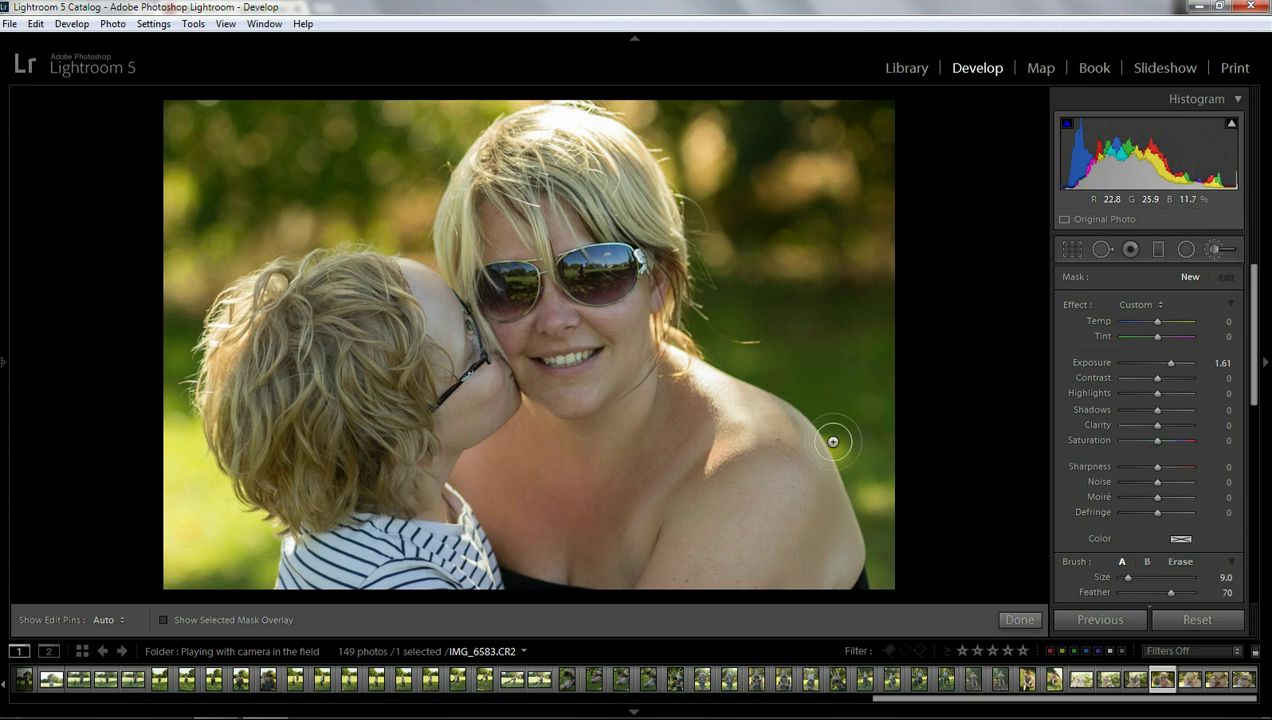
left_click_drag(1257, 355, 1256, 563)
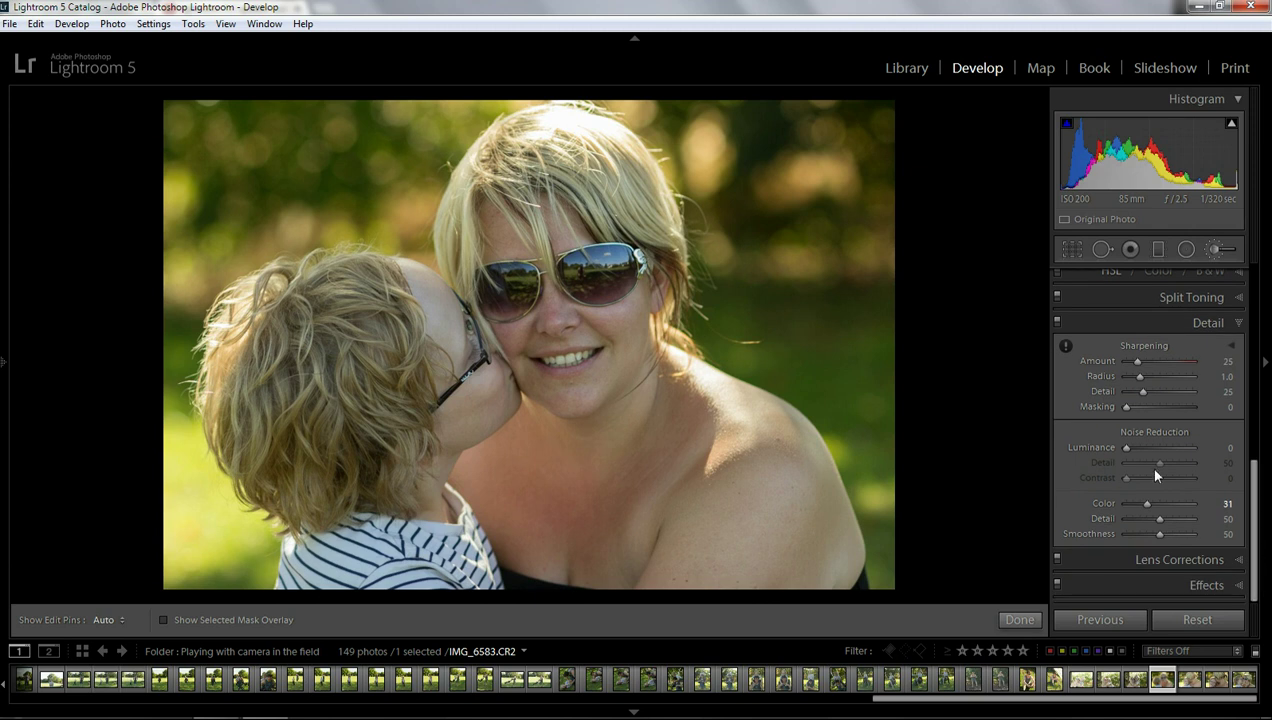
left_click(1237, 559)
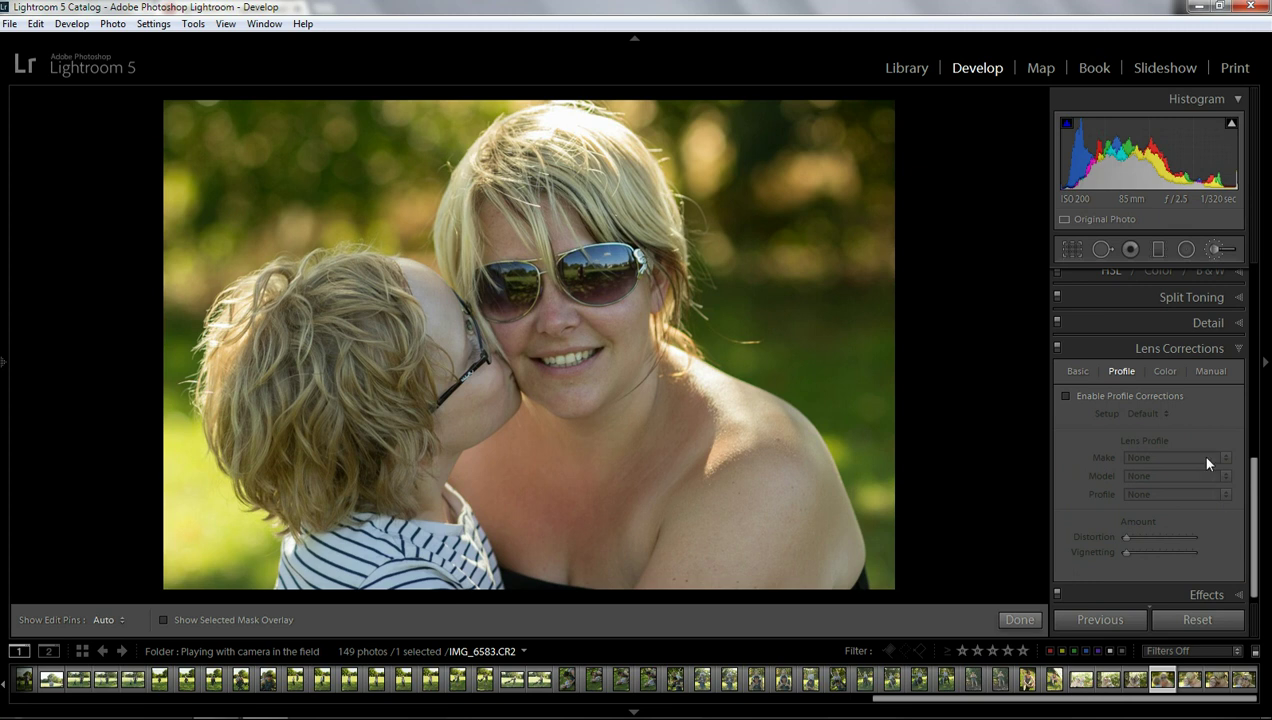
left_click(1062, 394)
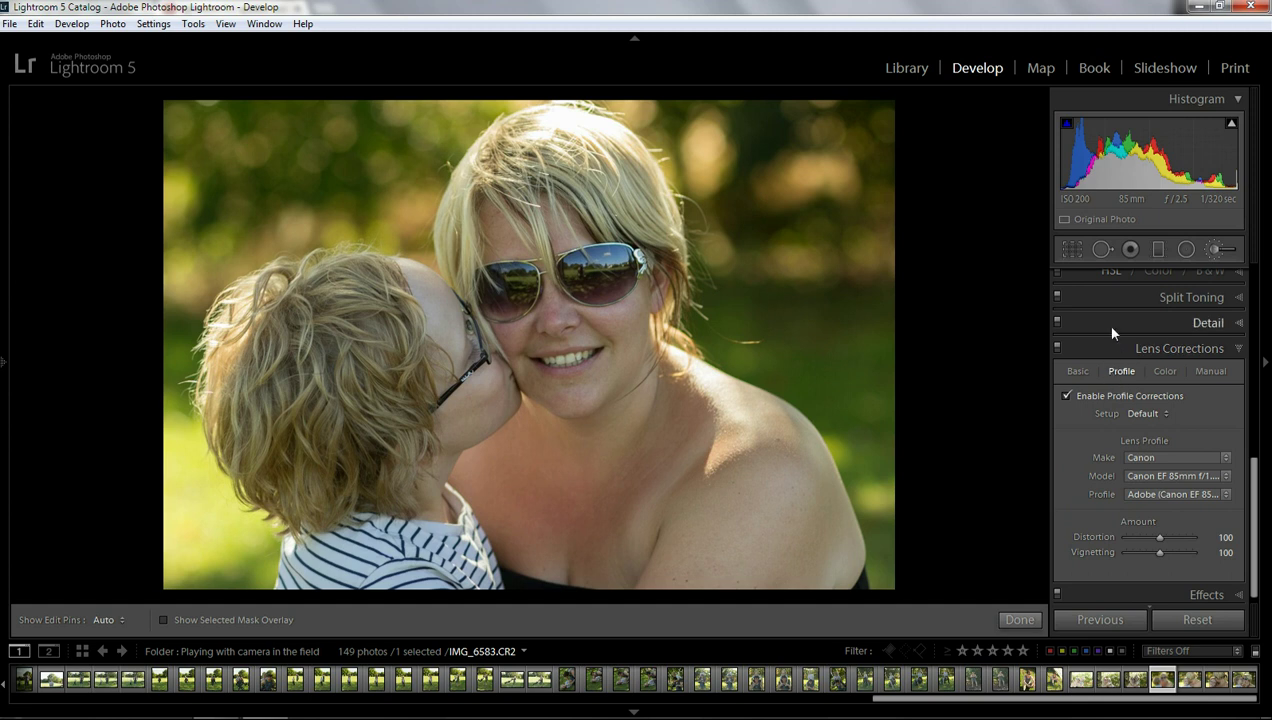
- Set the photo's sharpening amount to 41 in the detail settings
left_click_drag(1248, 476, 1246, 428)
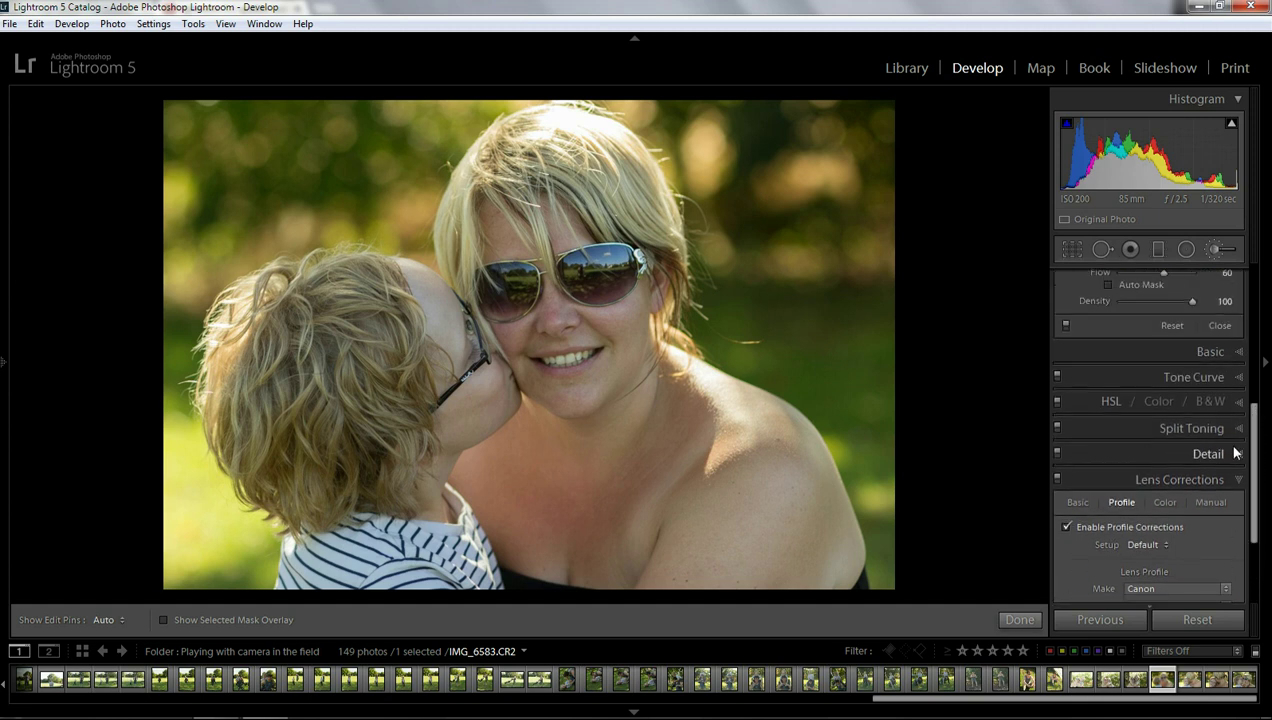
left_click(1232, 454)
left_click_drag(1131, 415, 1144, 421)
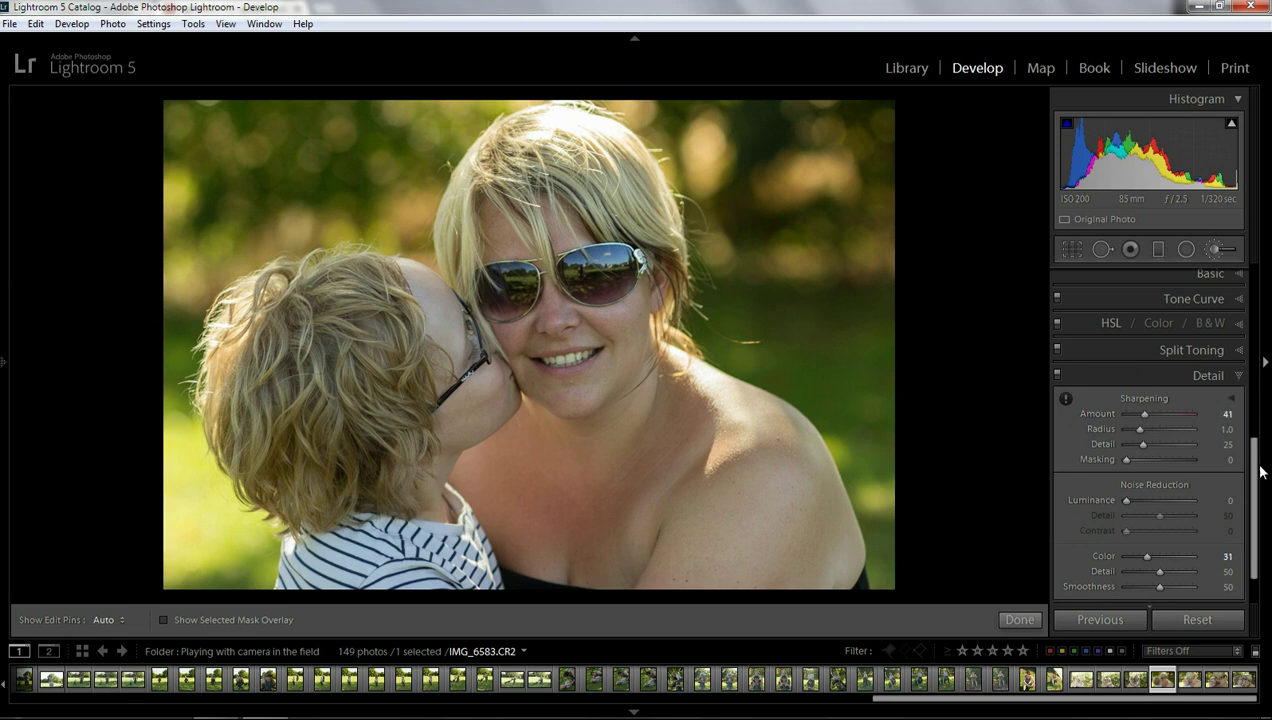
- Darken the photo's edges with a Highlight Priority post-crop vignette, setting its amount to -36
scroll(1252, 466, "down", 1)
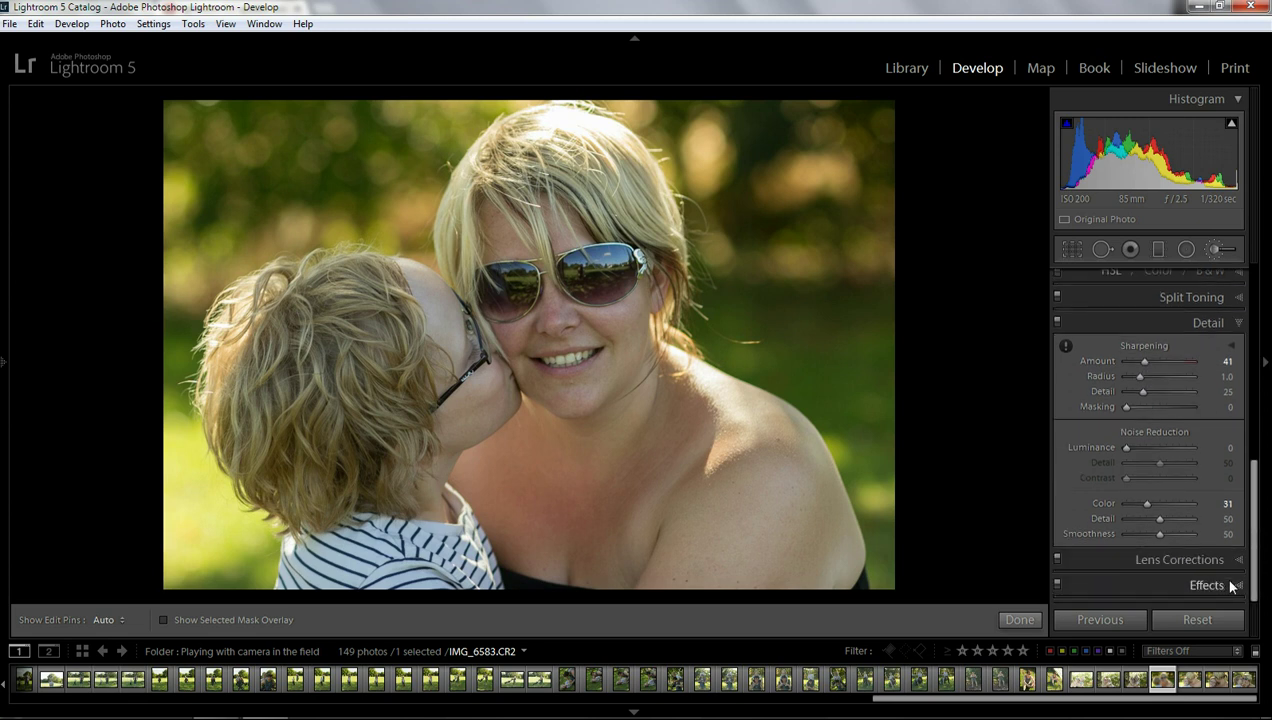
left_click(1230, 585)
left_click_drag(1159, 451, 1148, 453)
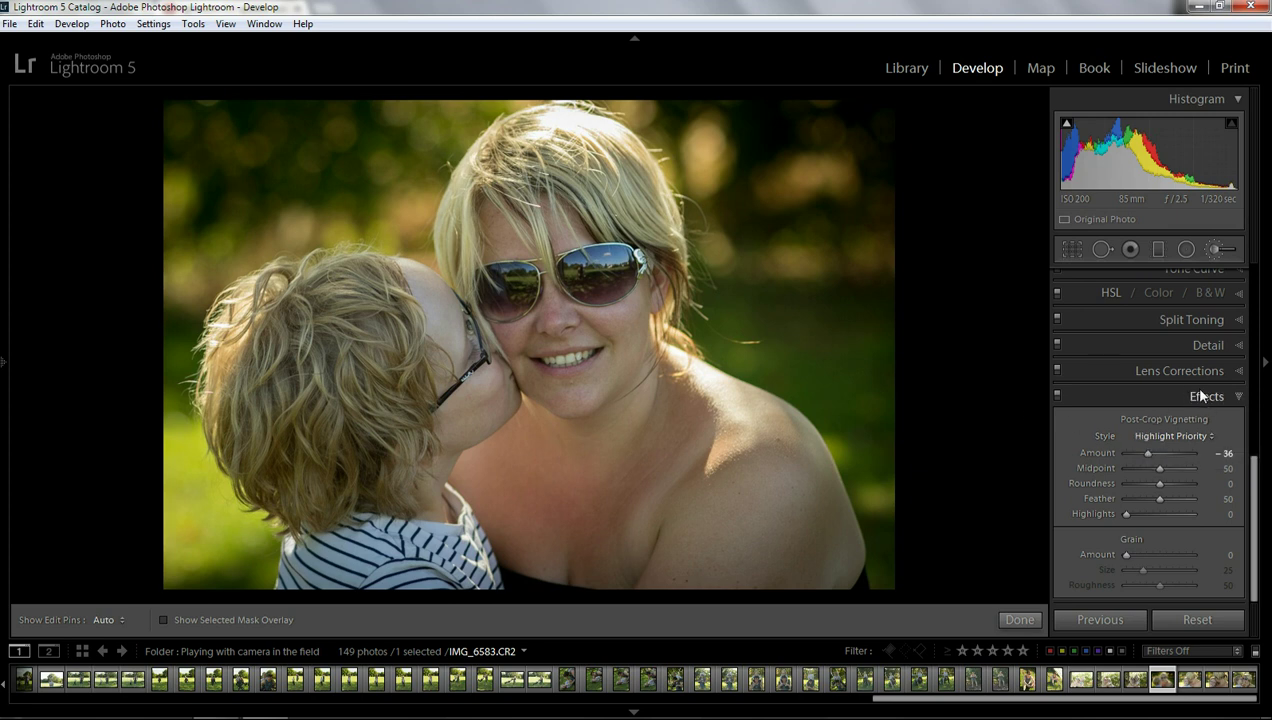
left_click_drag(1256, 470, 1269, 258)
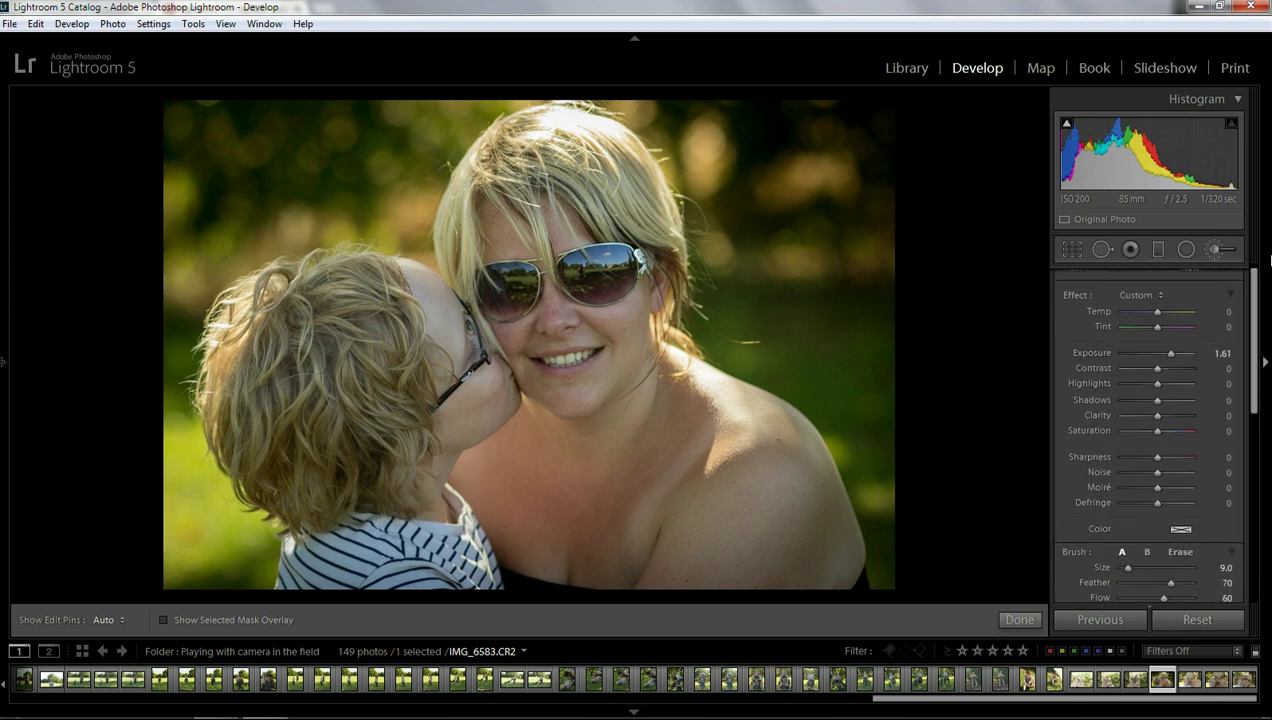